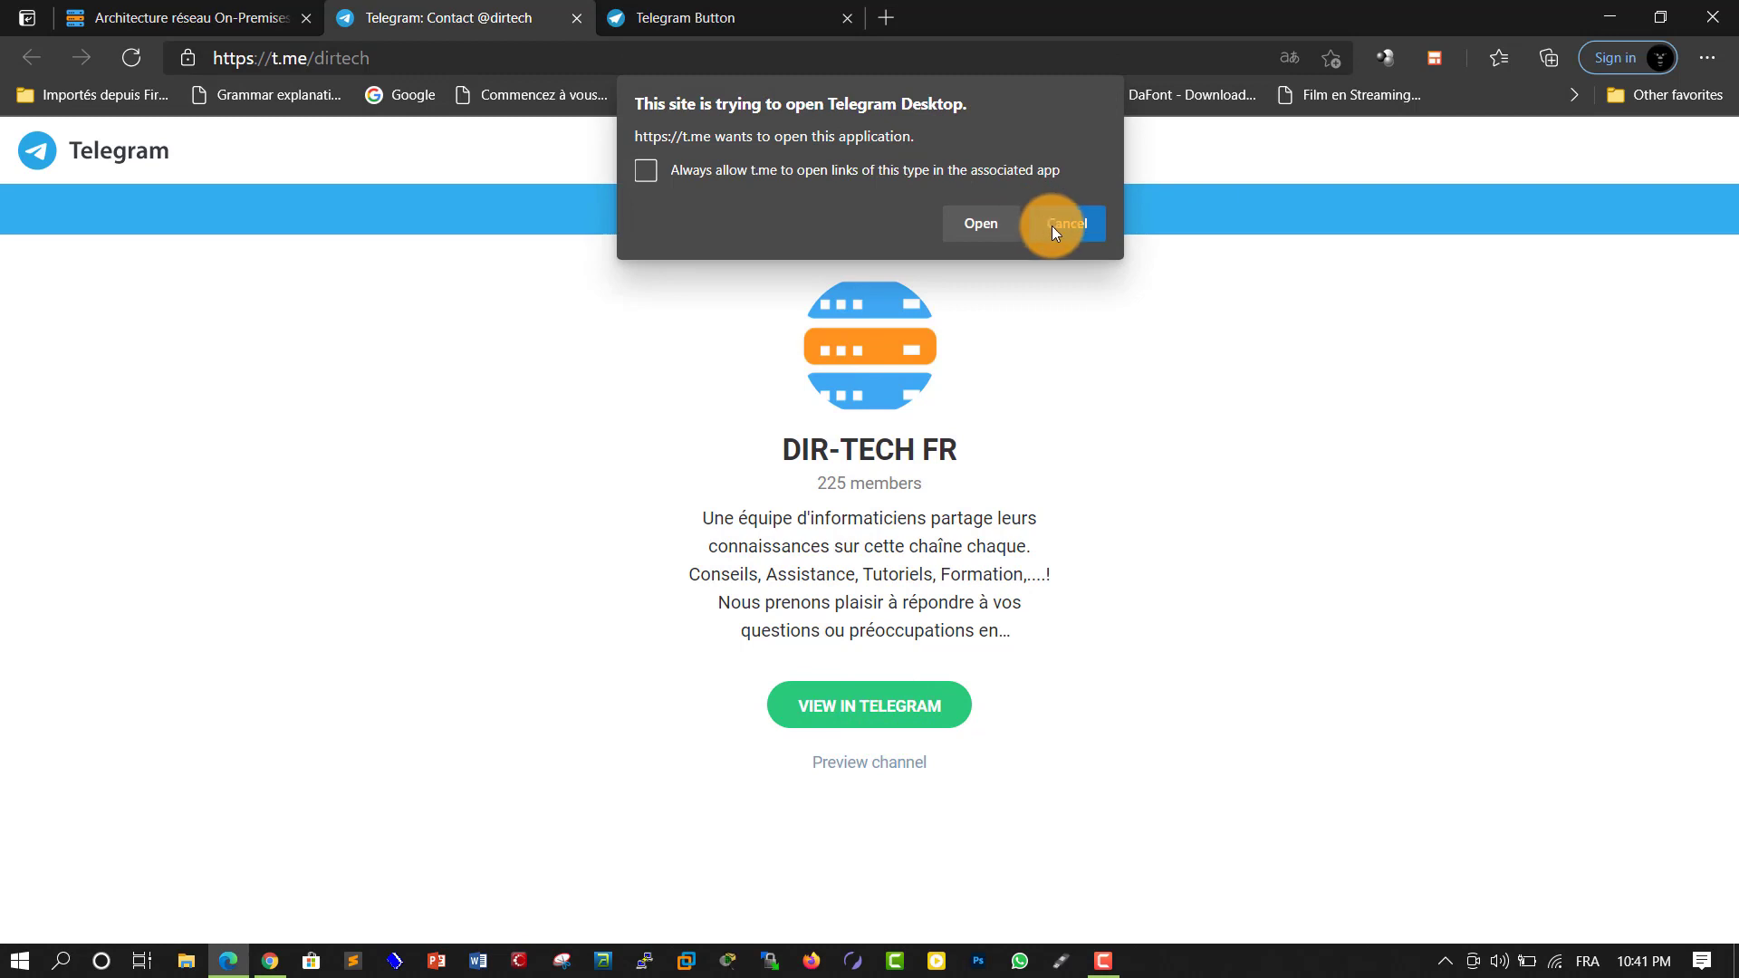
Step: Test the Telegram join button on the dir-tech.com article, decline the translation and Telegram Desktop prompts, and close both Telegram contact pages
left_click(1052, 226)
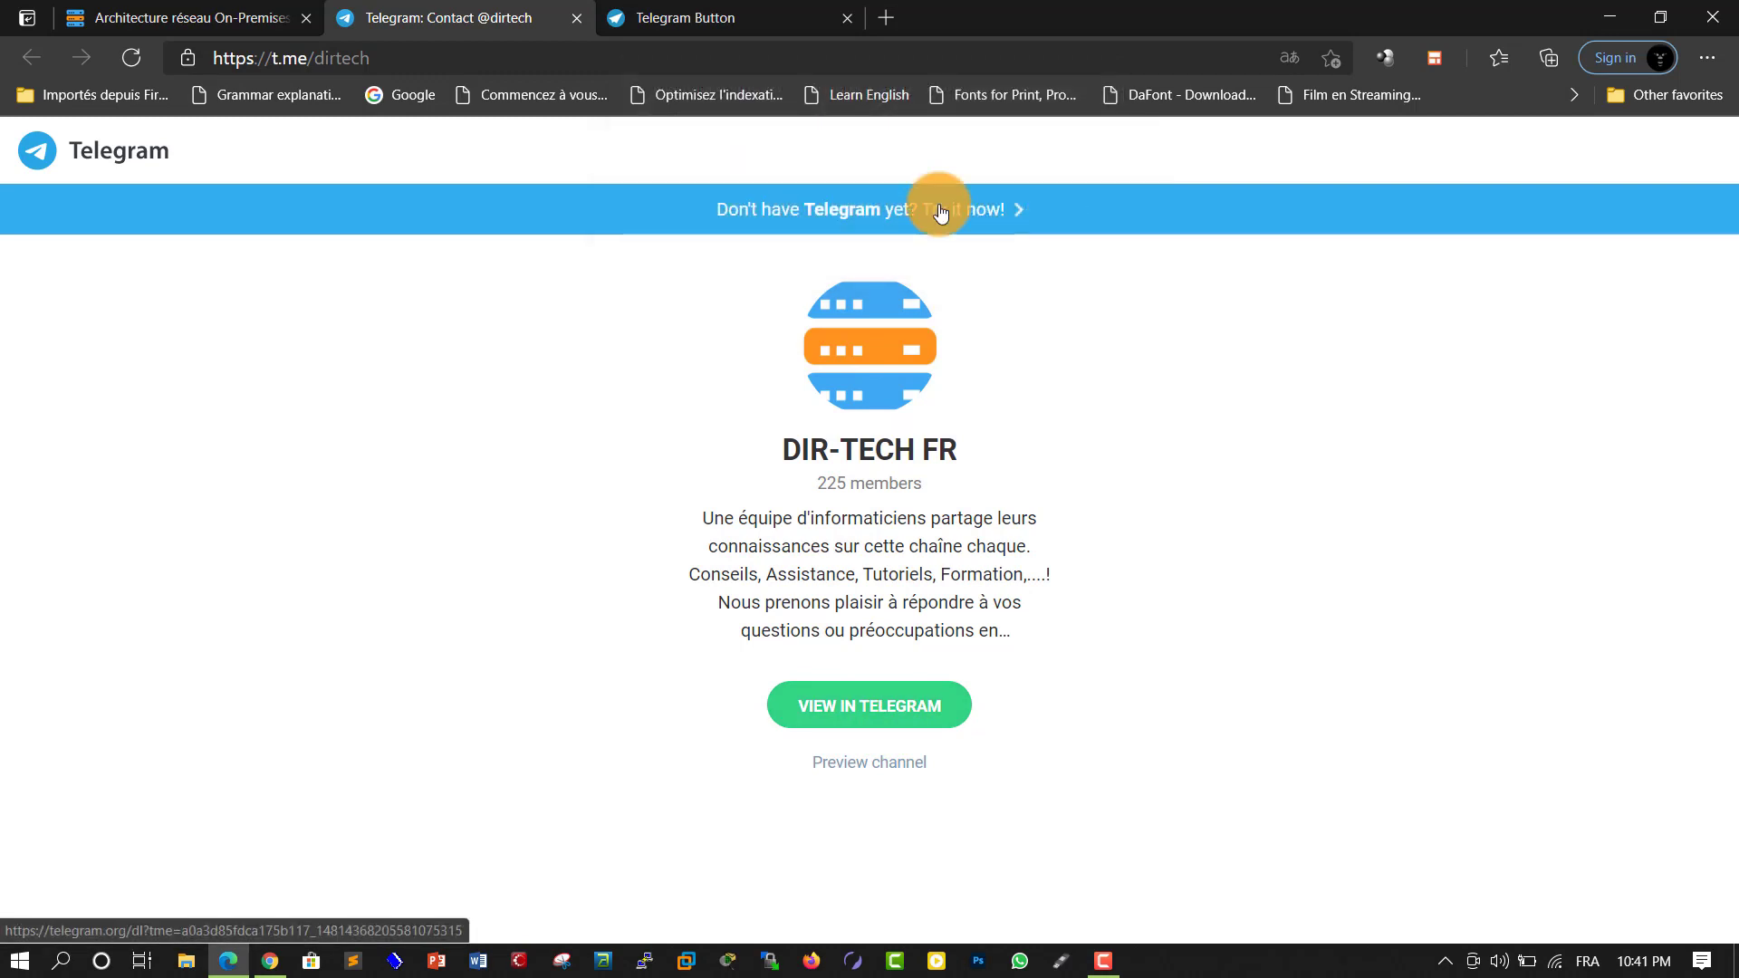
left_click(166, 7)
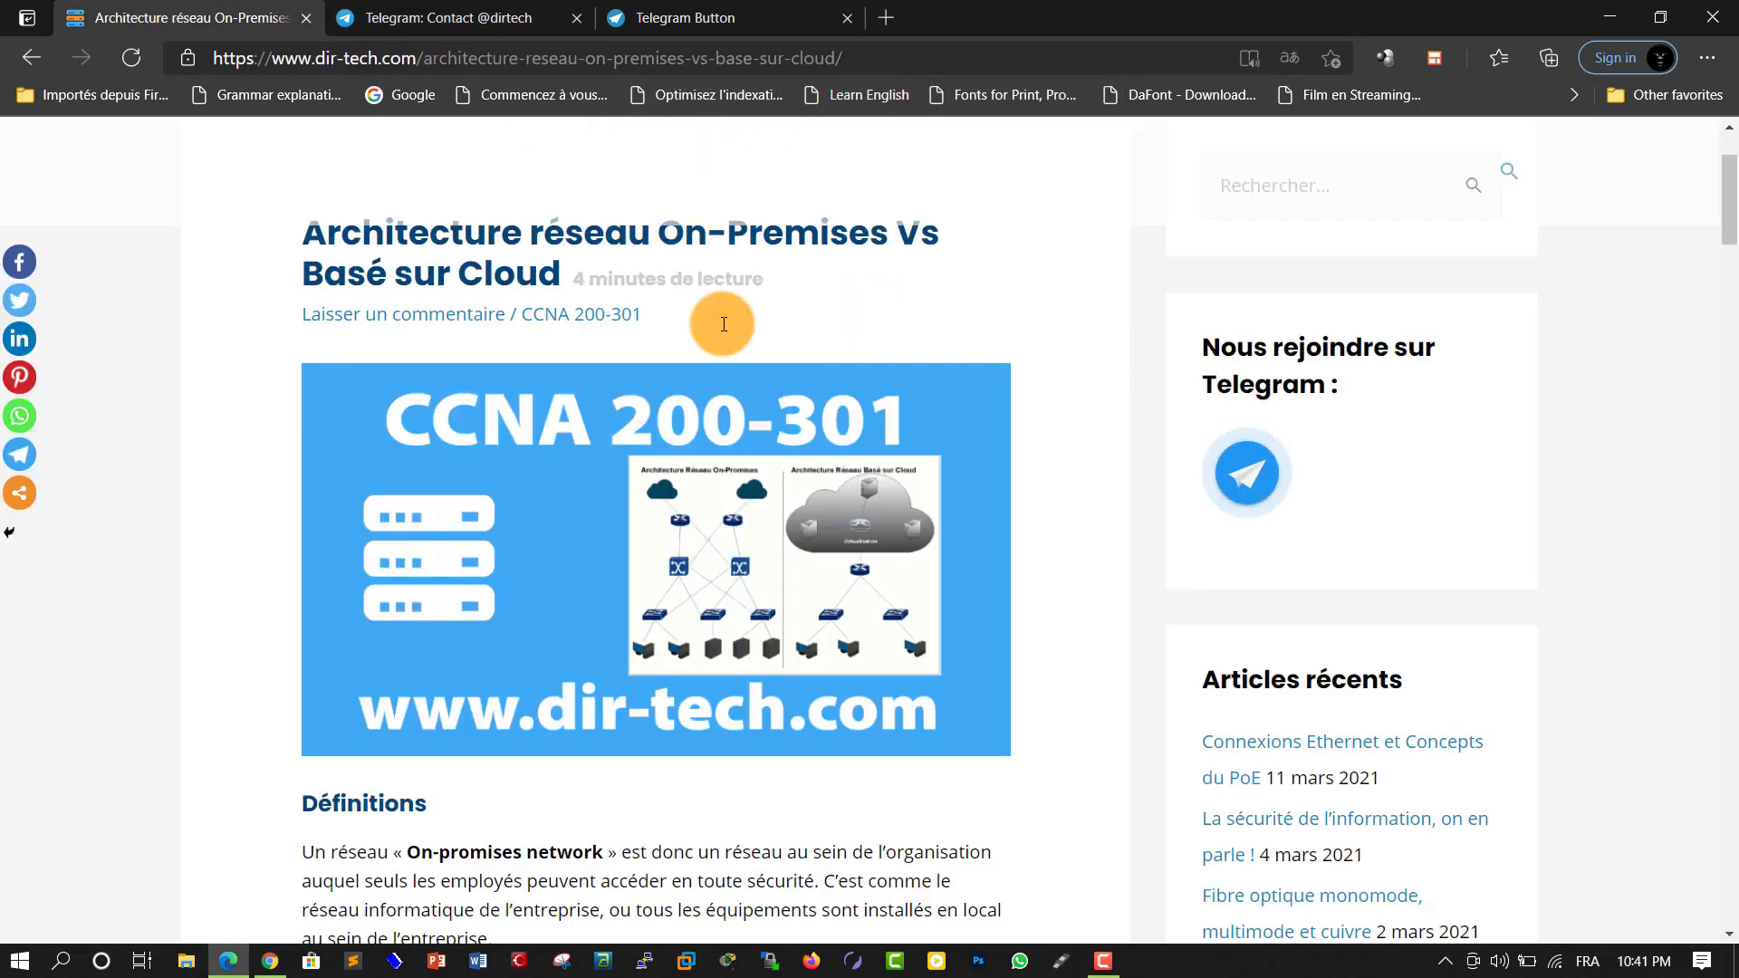
left_click(1250, 467)
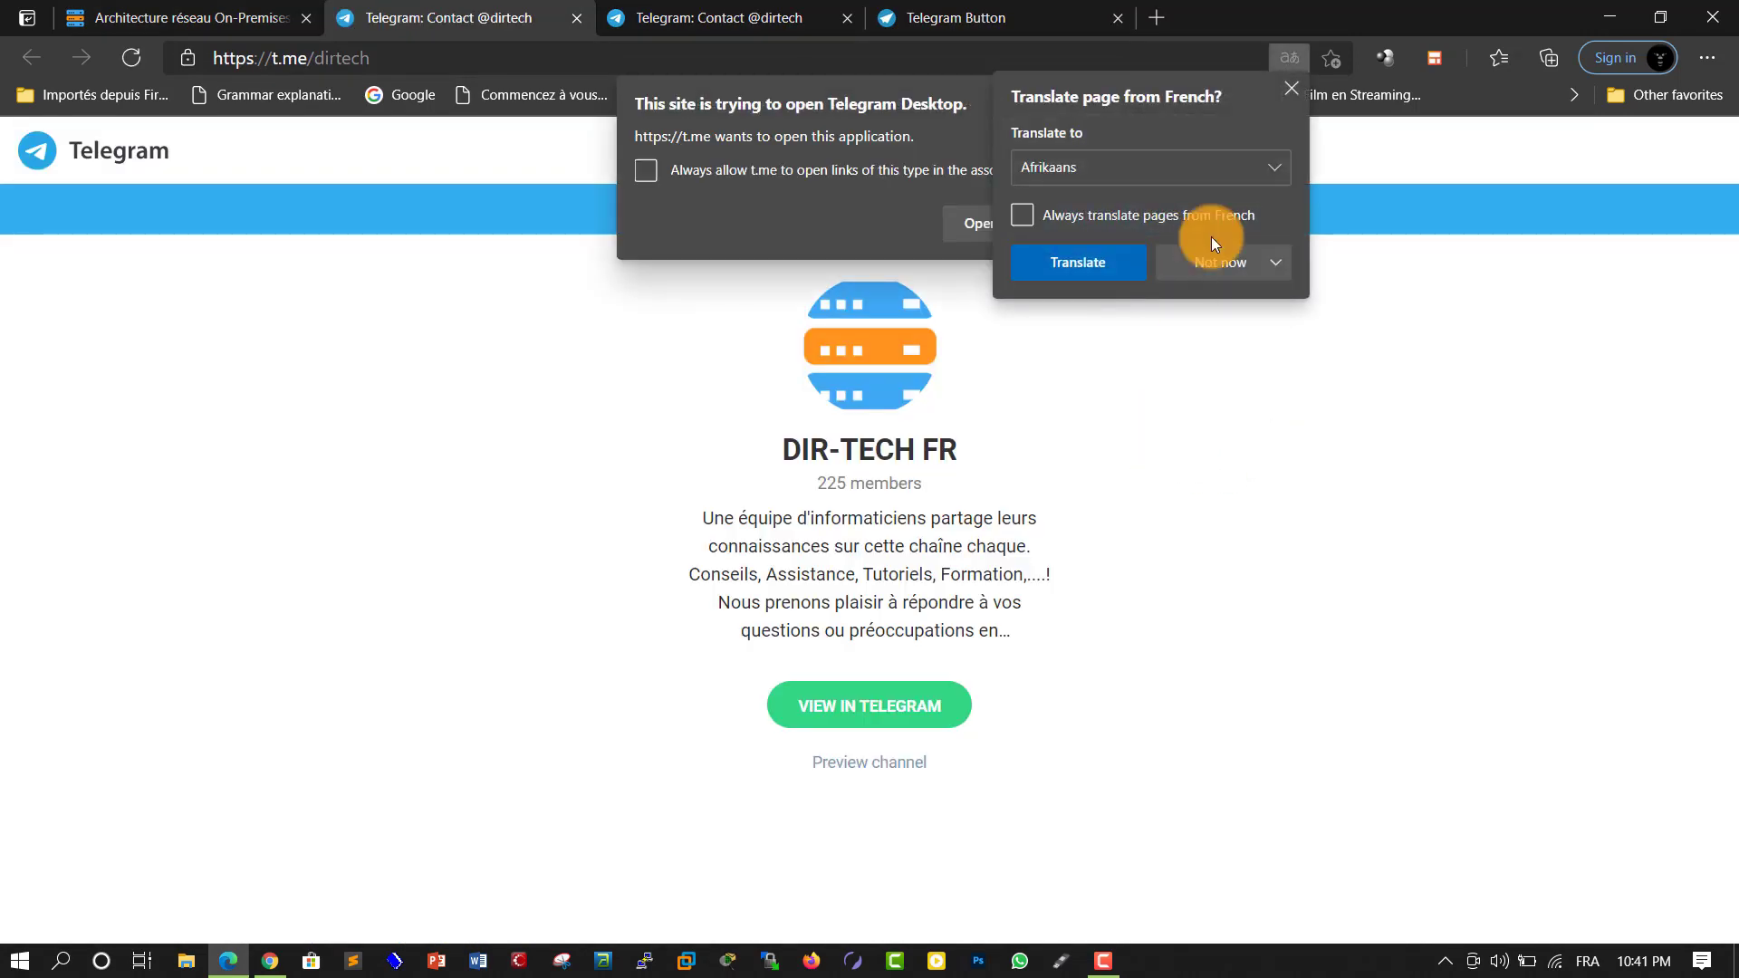
left_click(1290, 87)
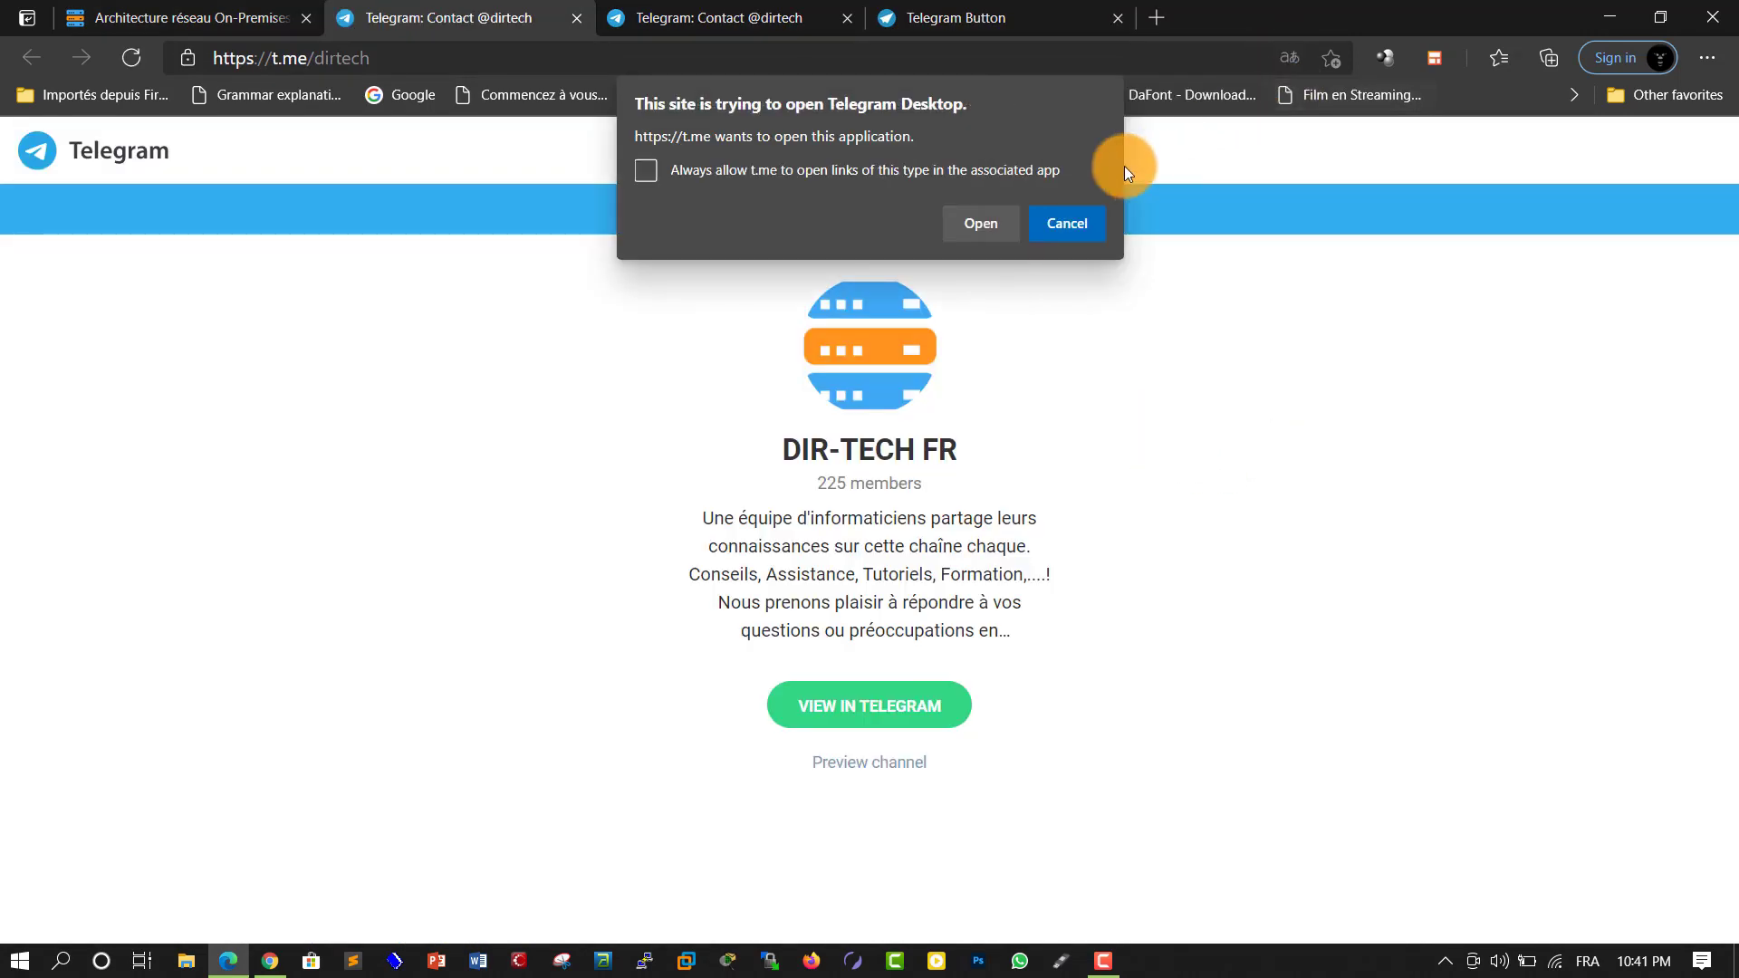
left_click(1067, 223)
left_click(562, 448)
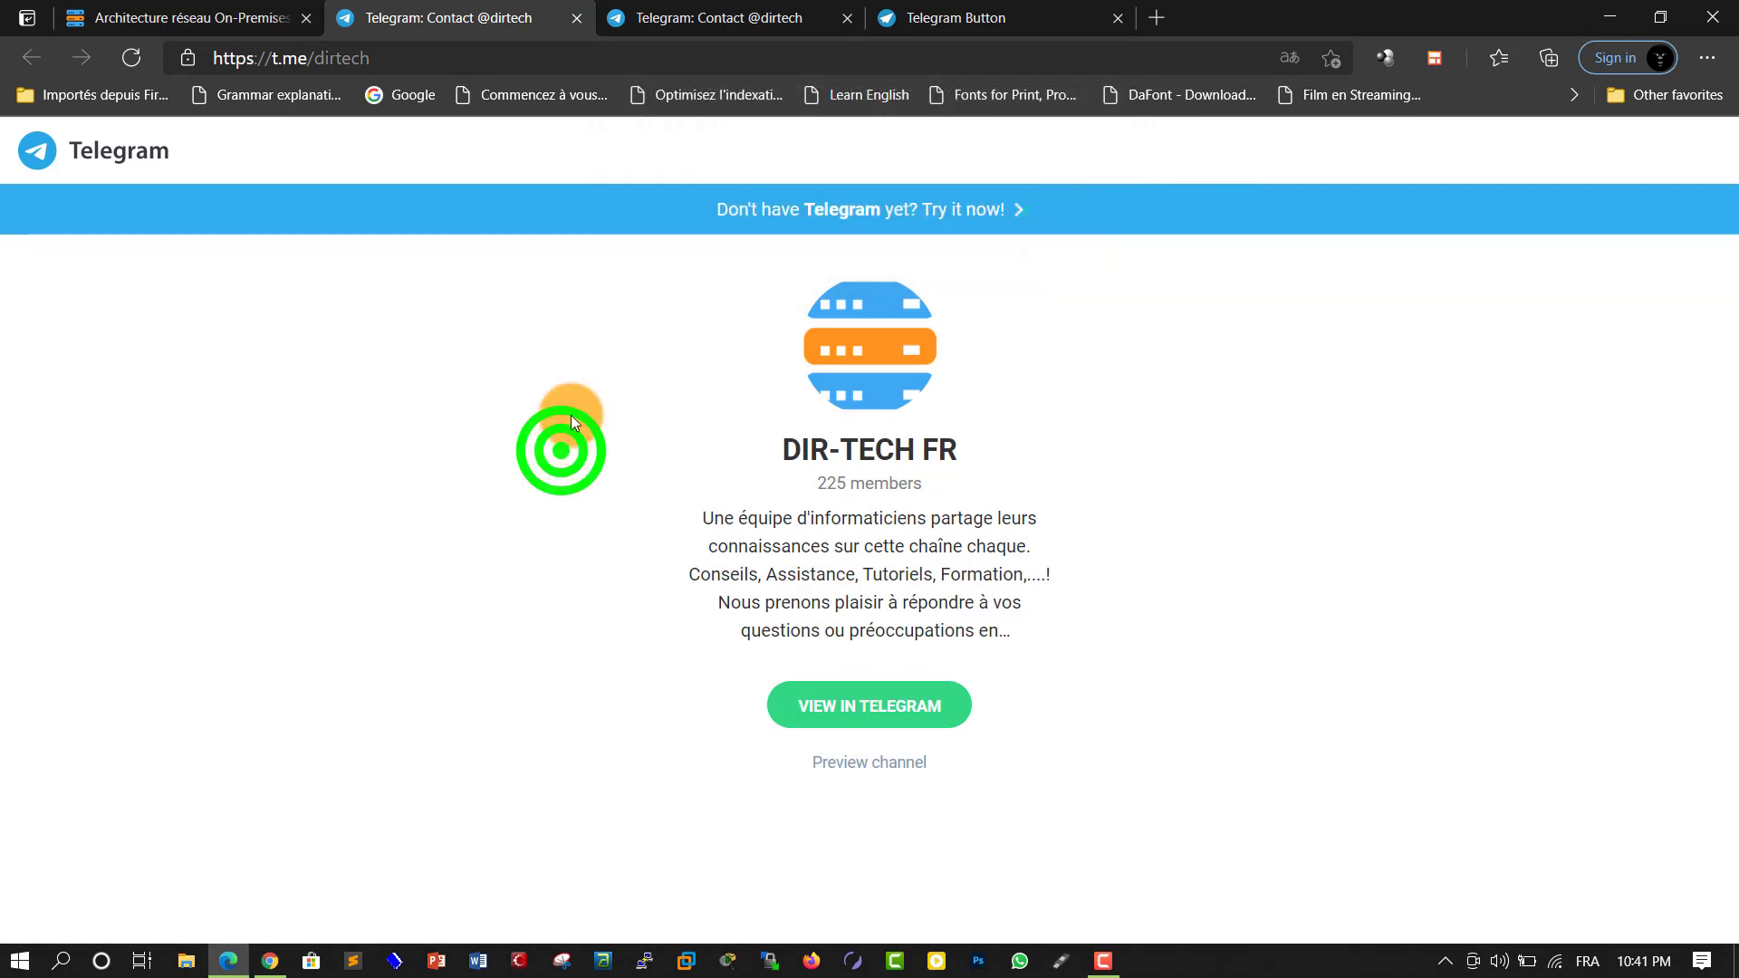
left_click(846, 17)
left_click(577, 17)
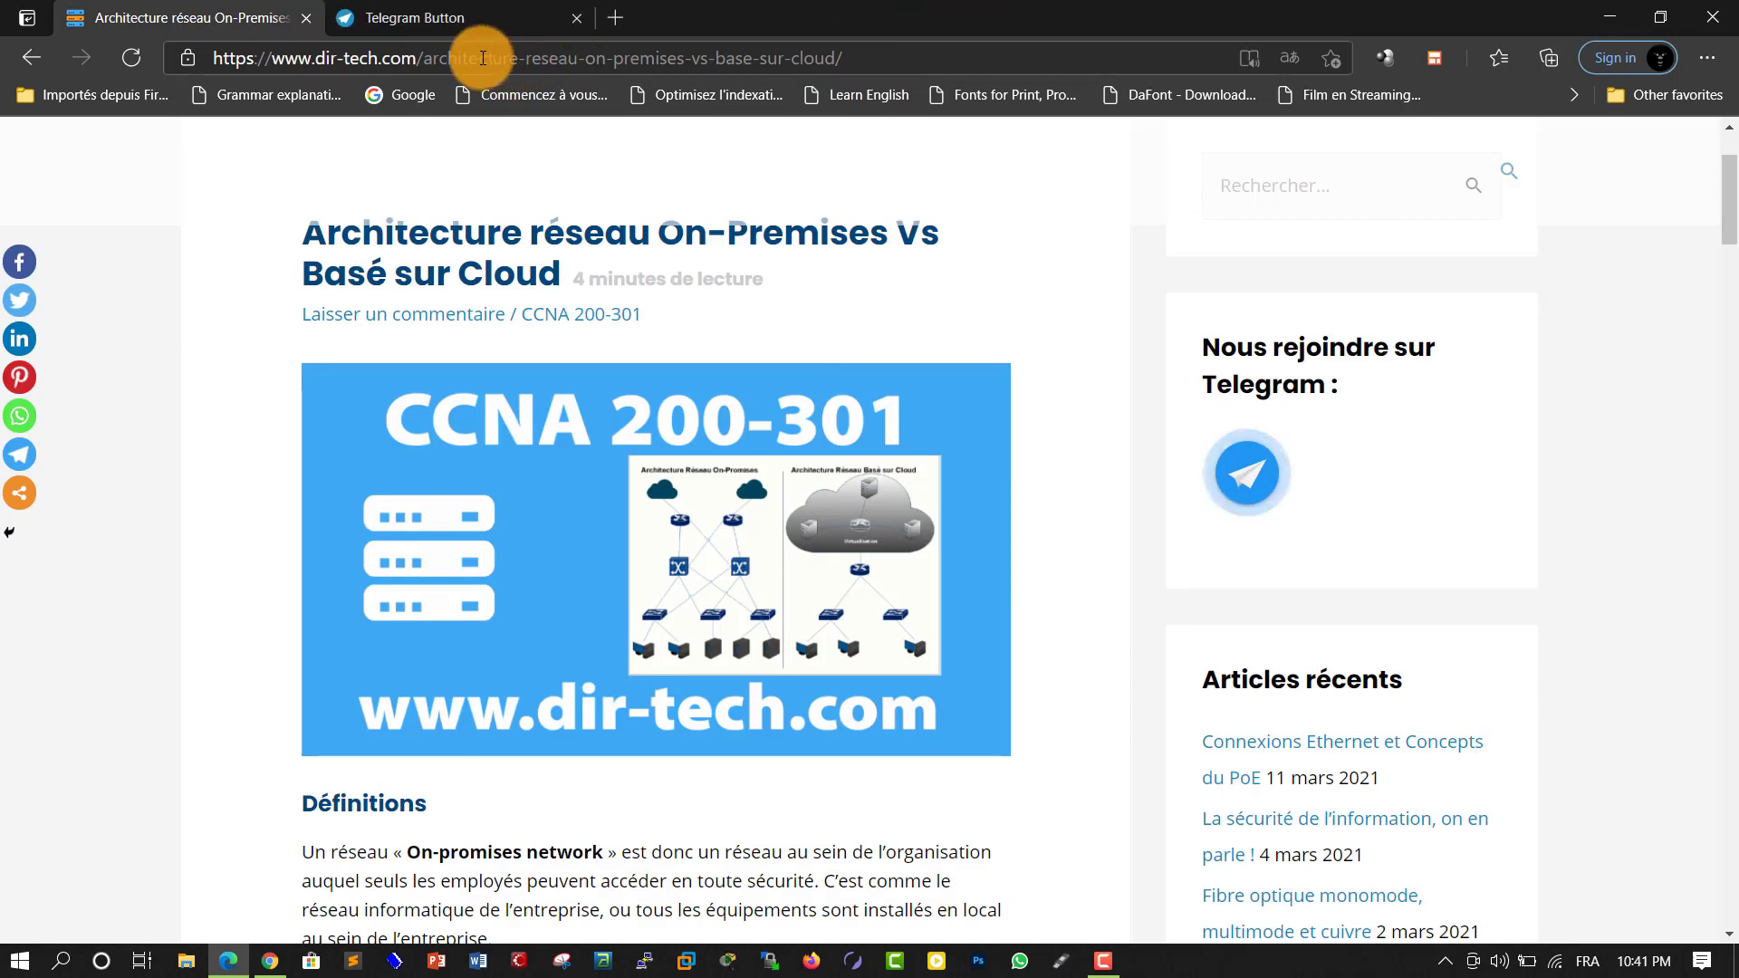
Step: Go to the Telegram Button site and get started with its widget setup
left_click(438, 13)
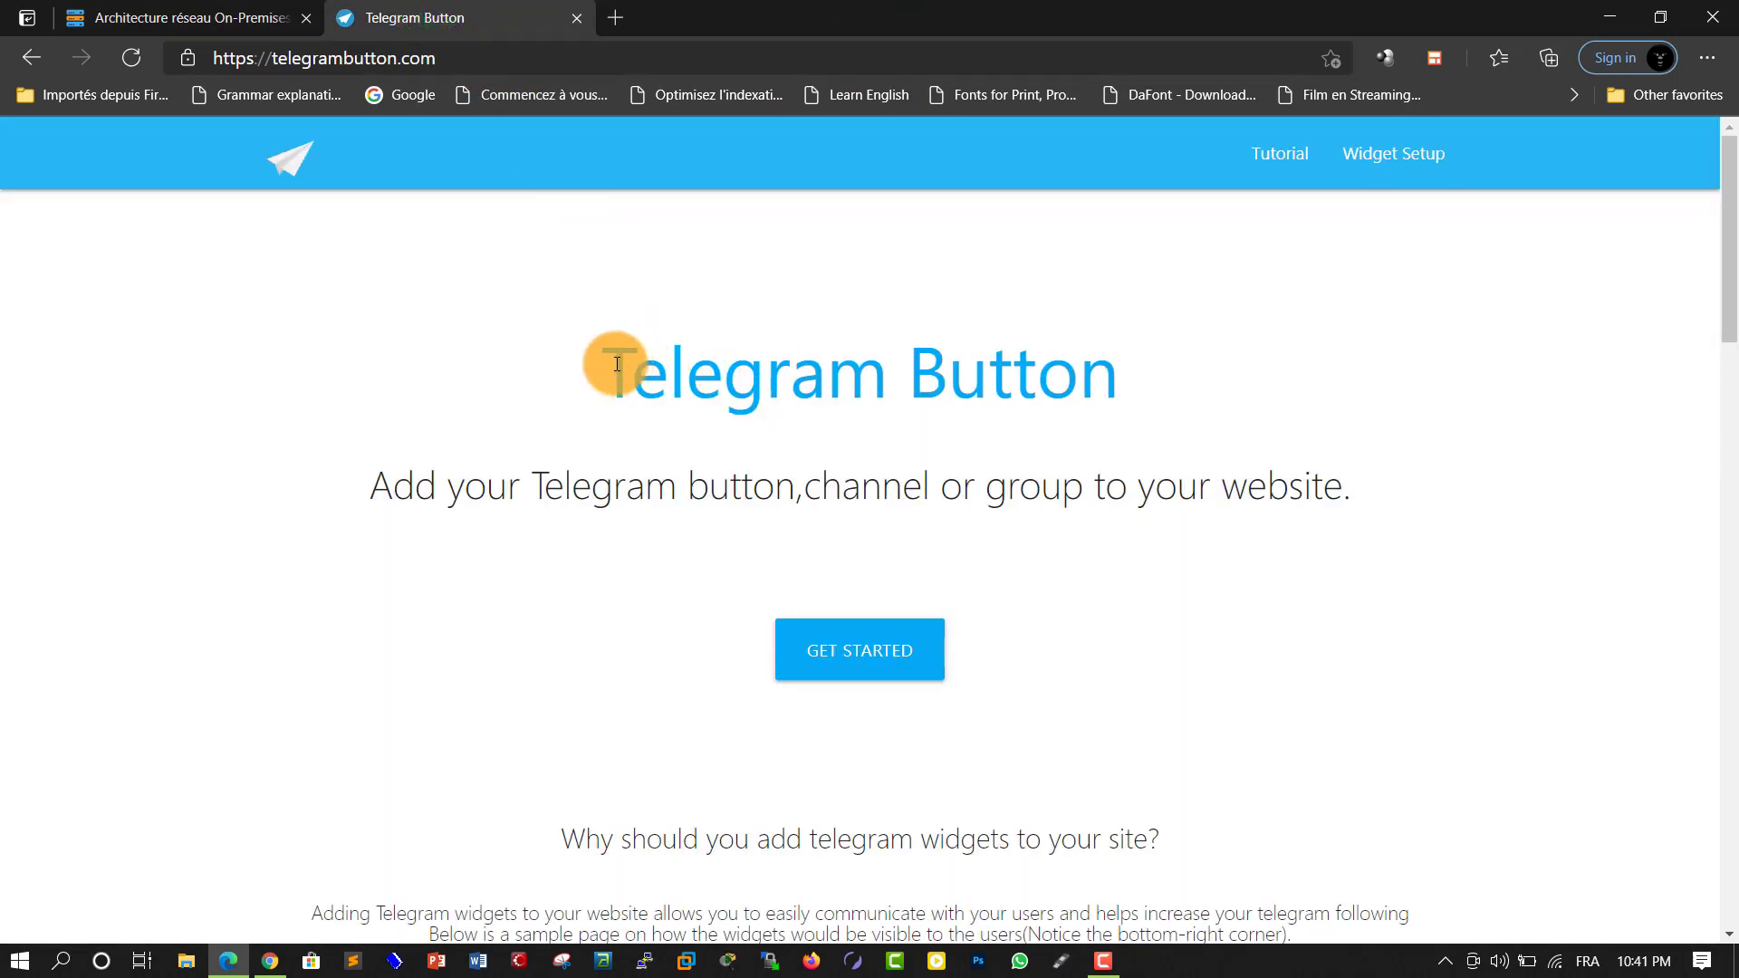
left_click_drag(608, 365, 764, 201)
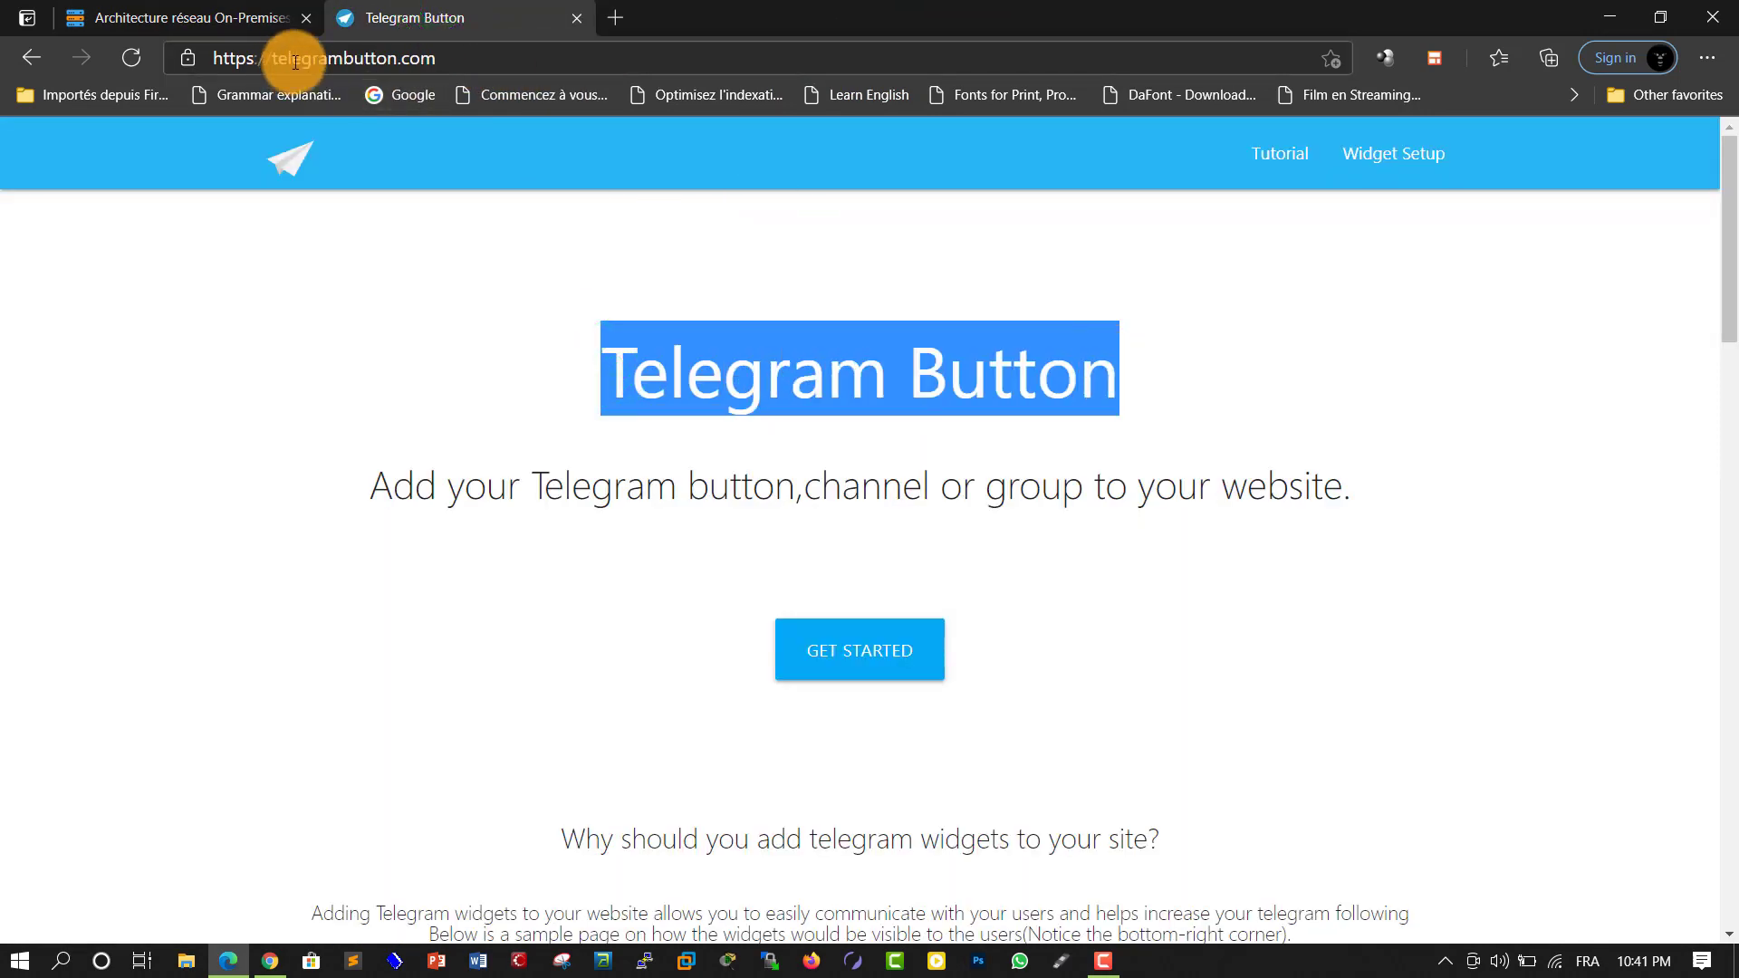
left_click(508, 400)
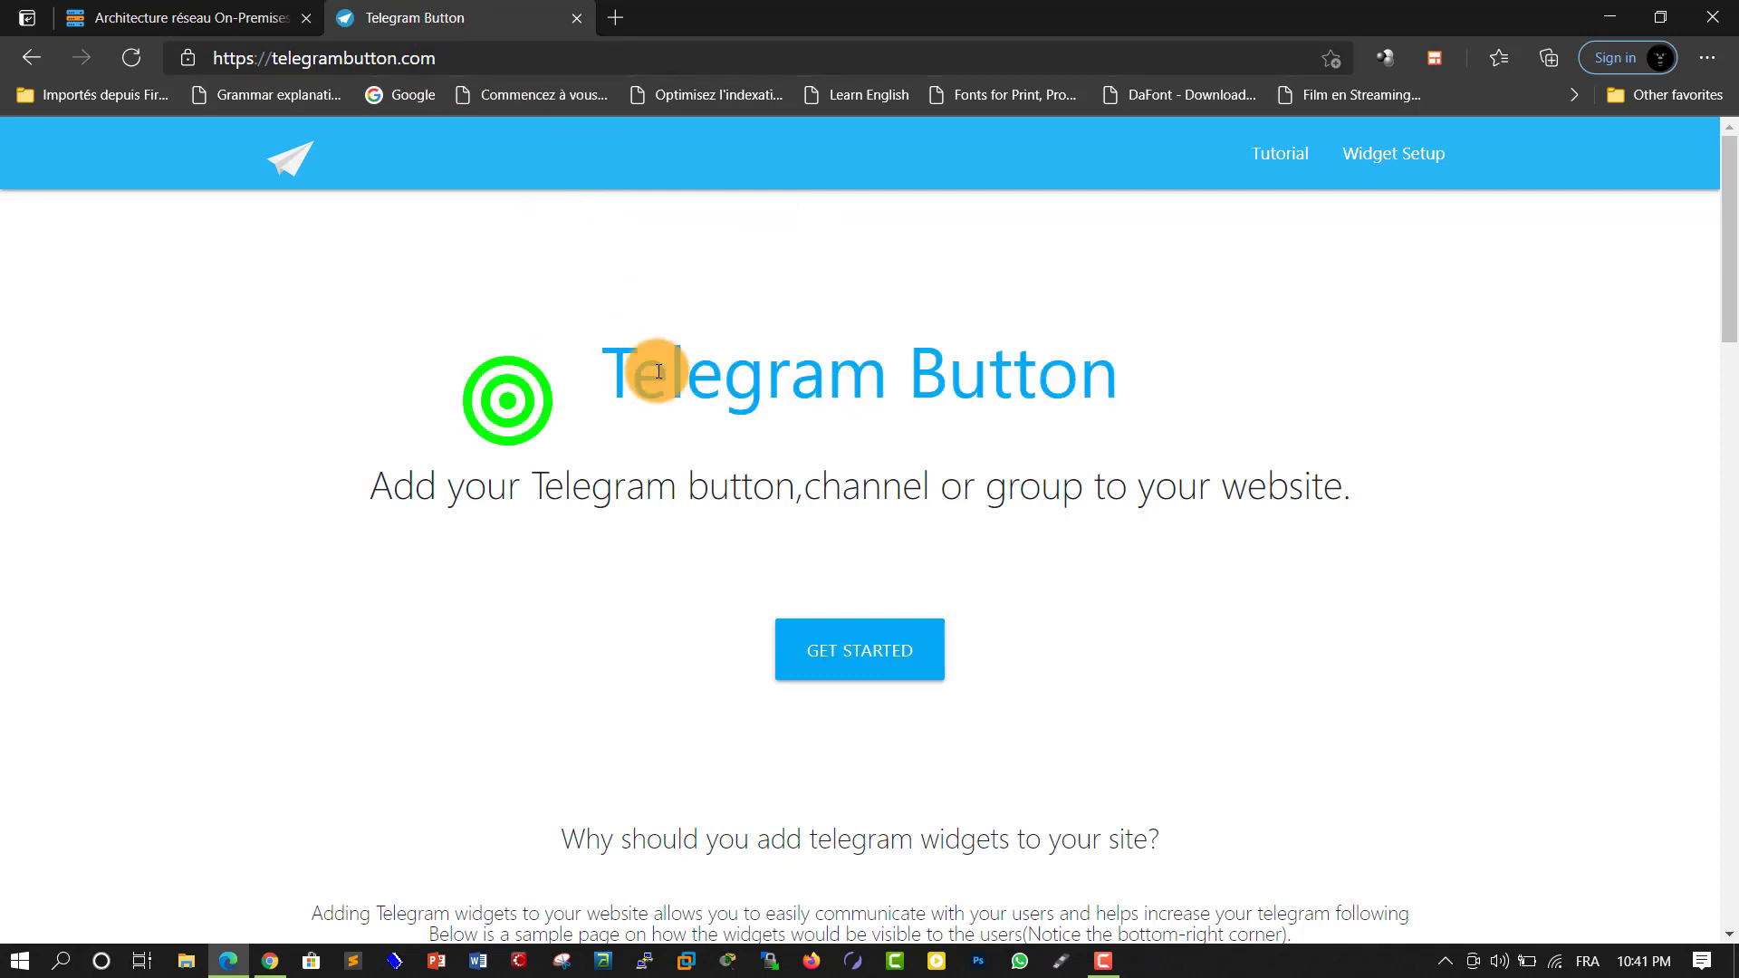
left_click(610, 355)
left_click(854, 660)
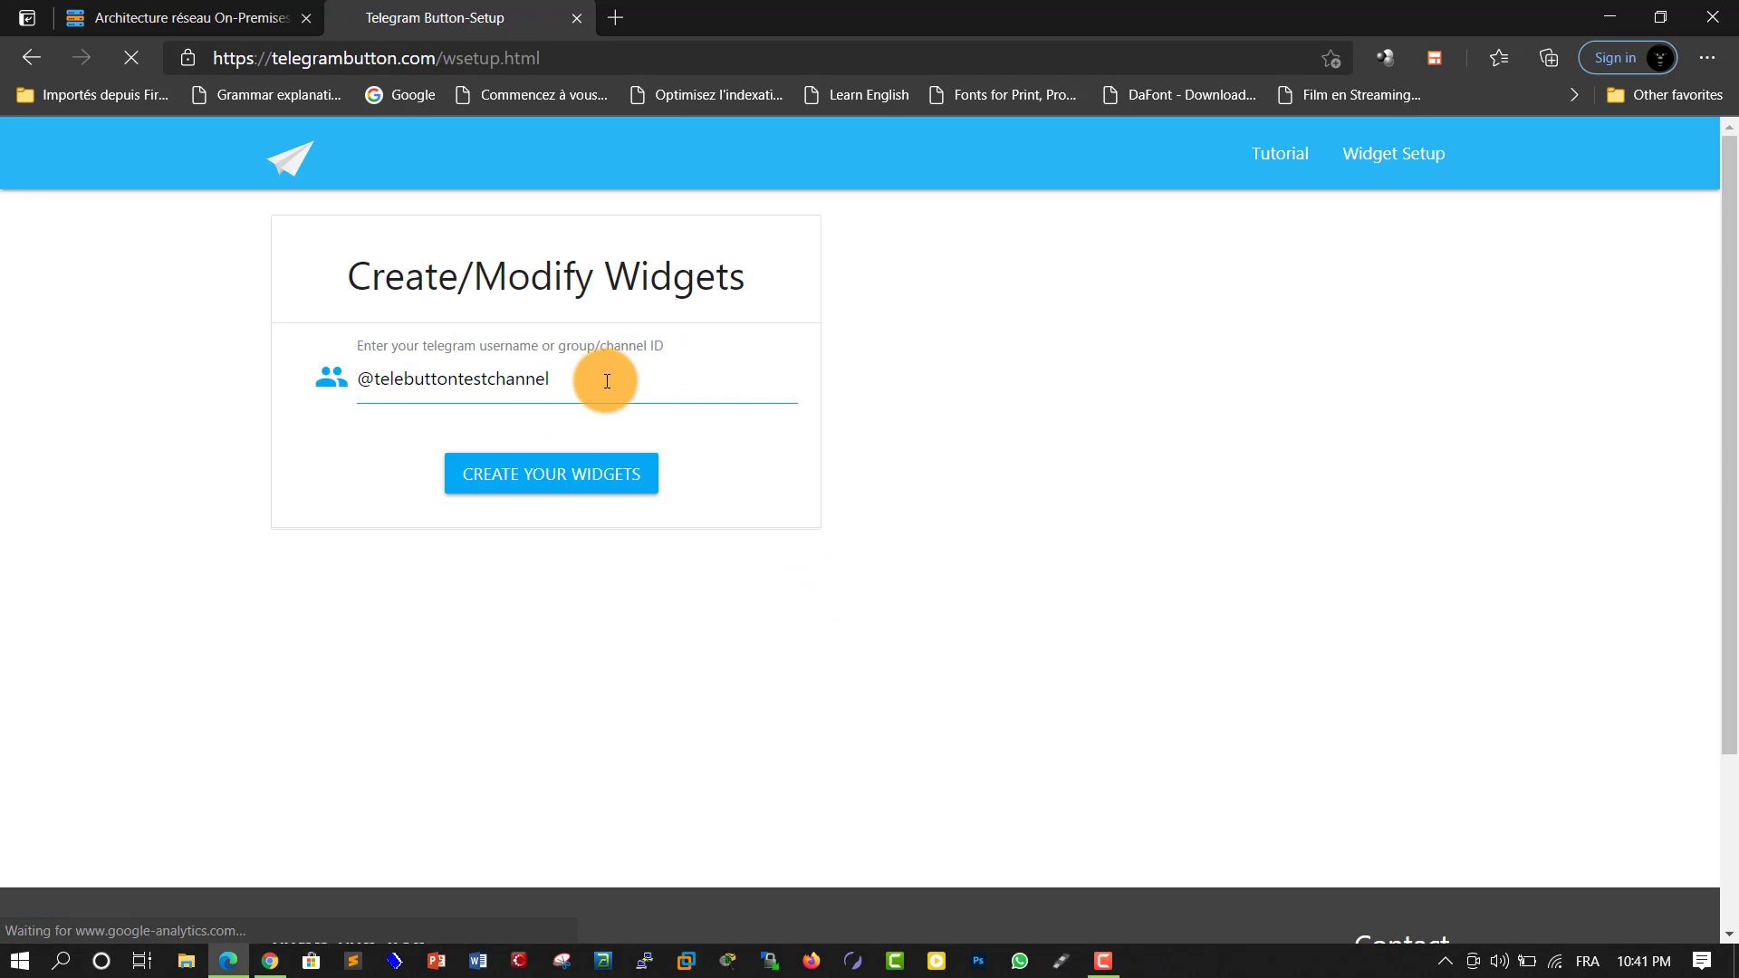
Step: Switch to Telegram Desktop and copy the link of the DIR-TECH FR channel from its info page
left_click(607, 382)
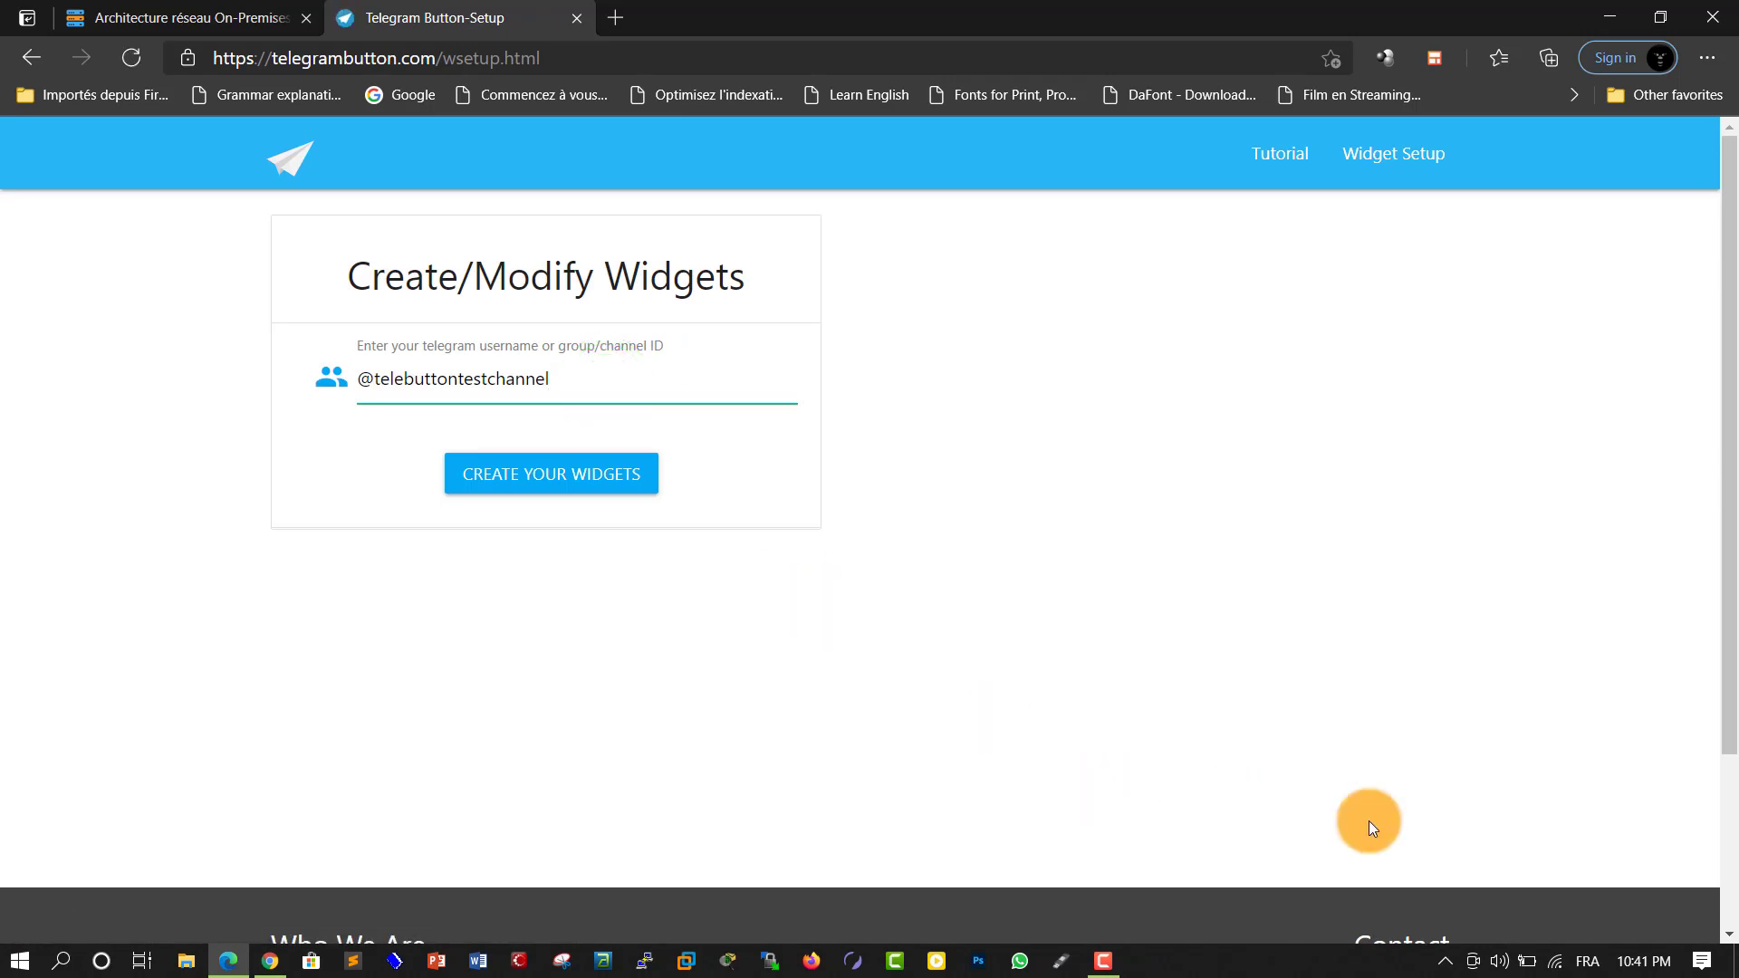
left_click(1445, 962)
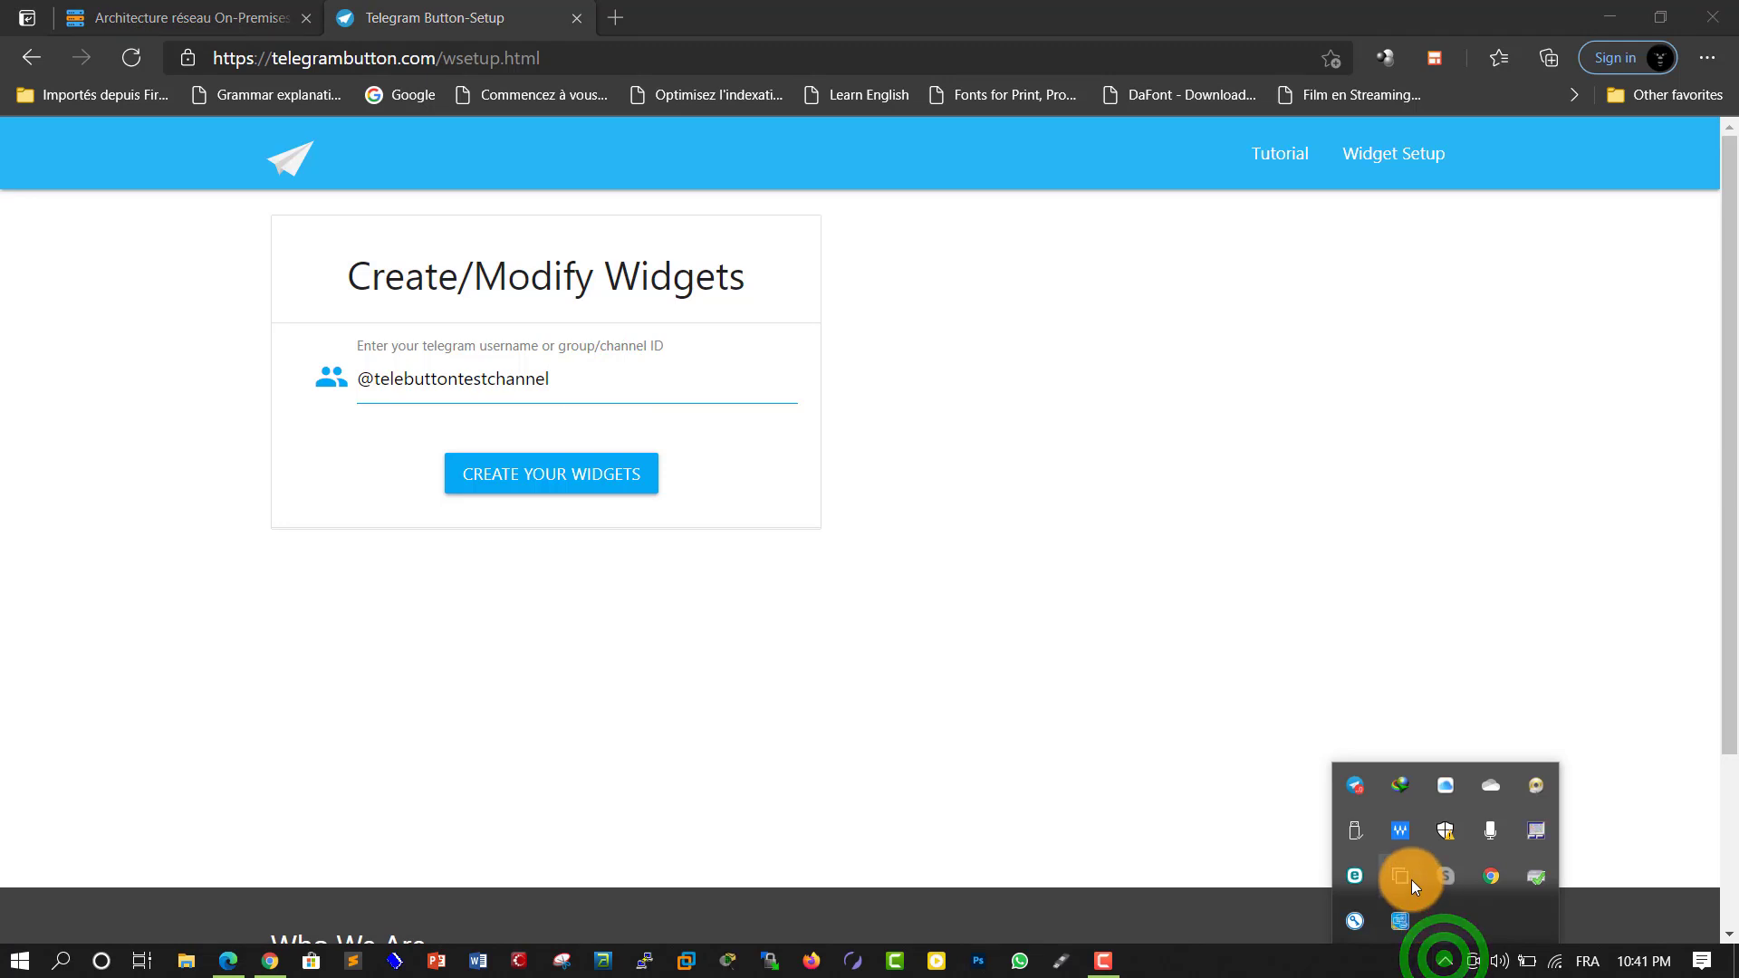
left_click(1364, 790)
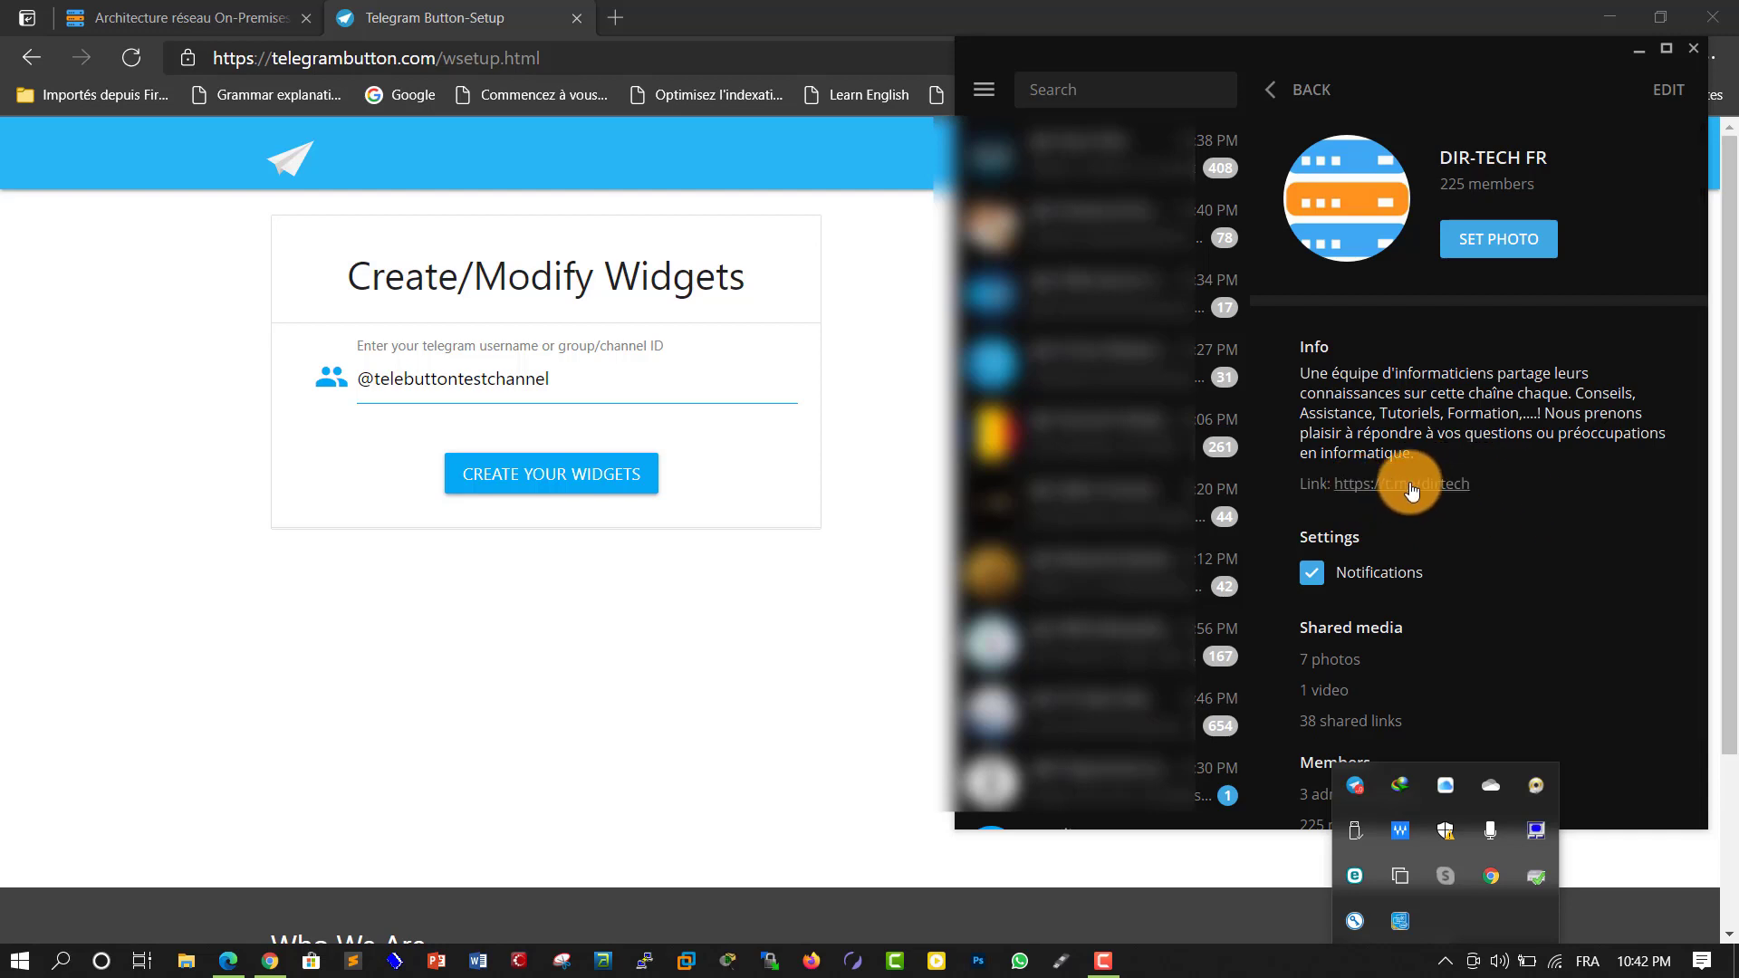
left_click(1488, 481)
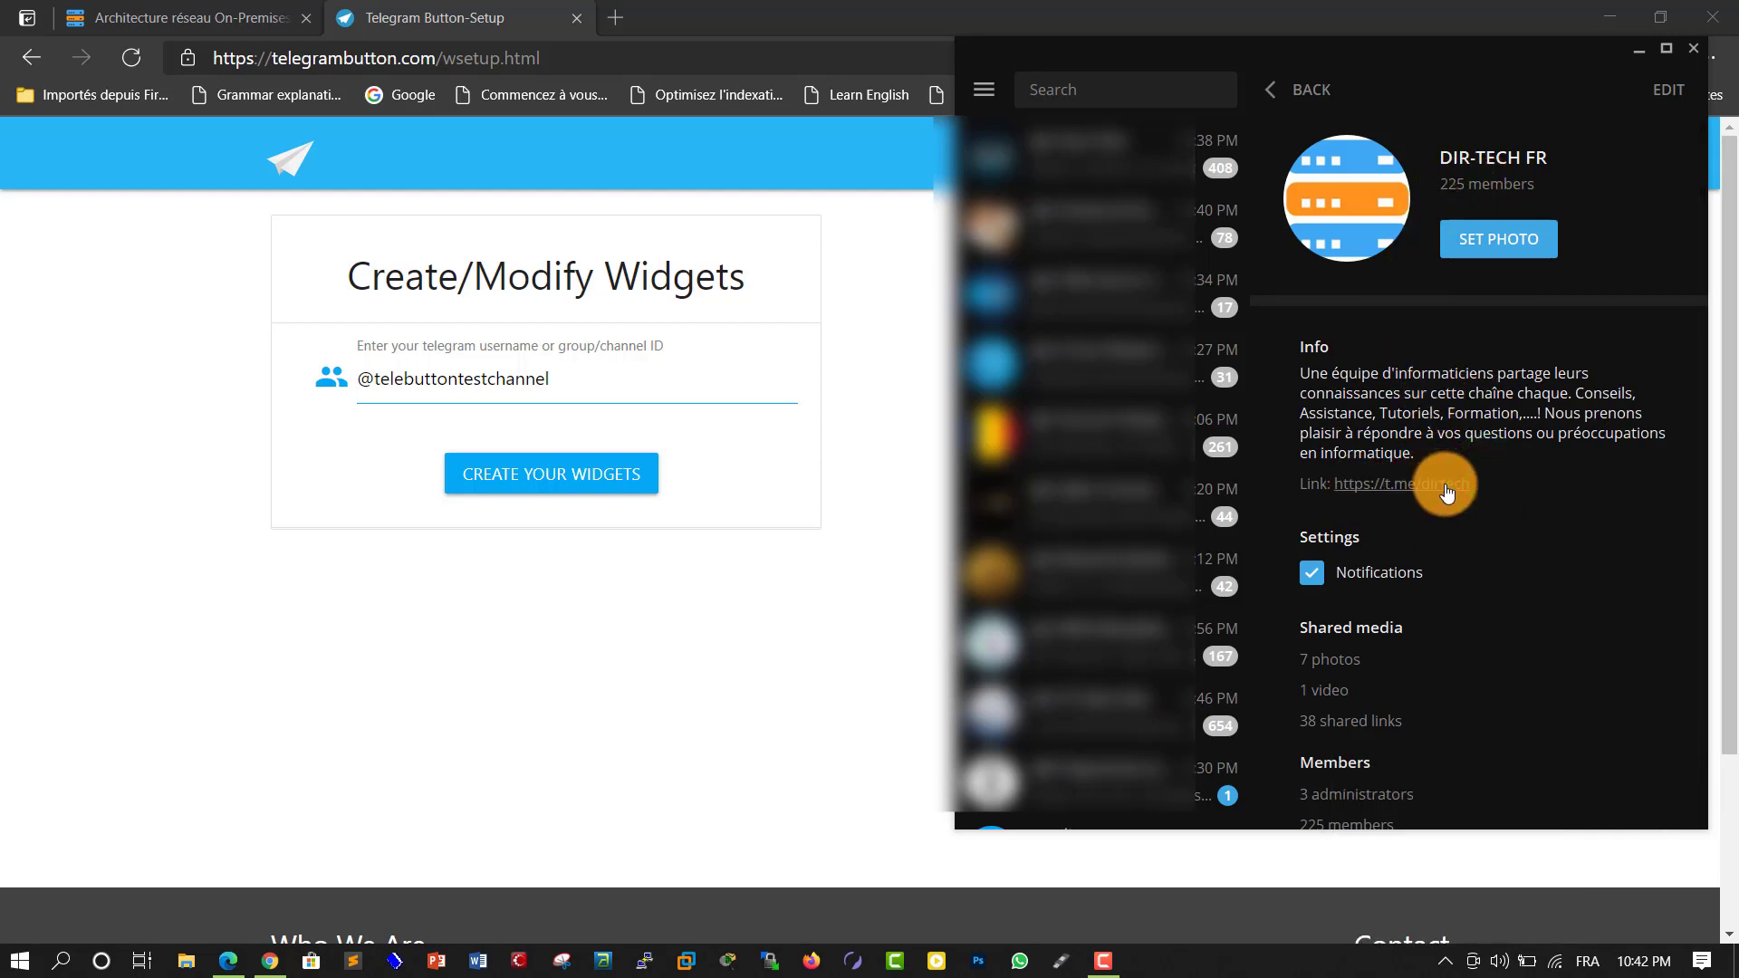
left_click(1478, 503)
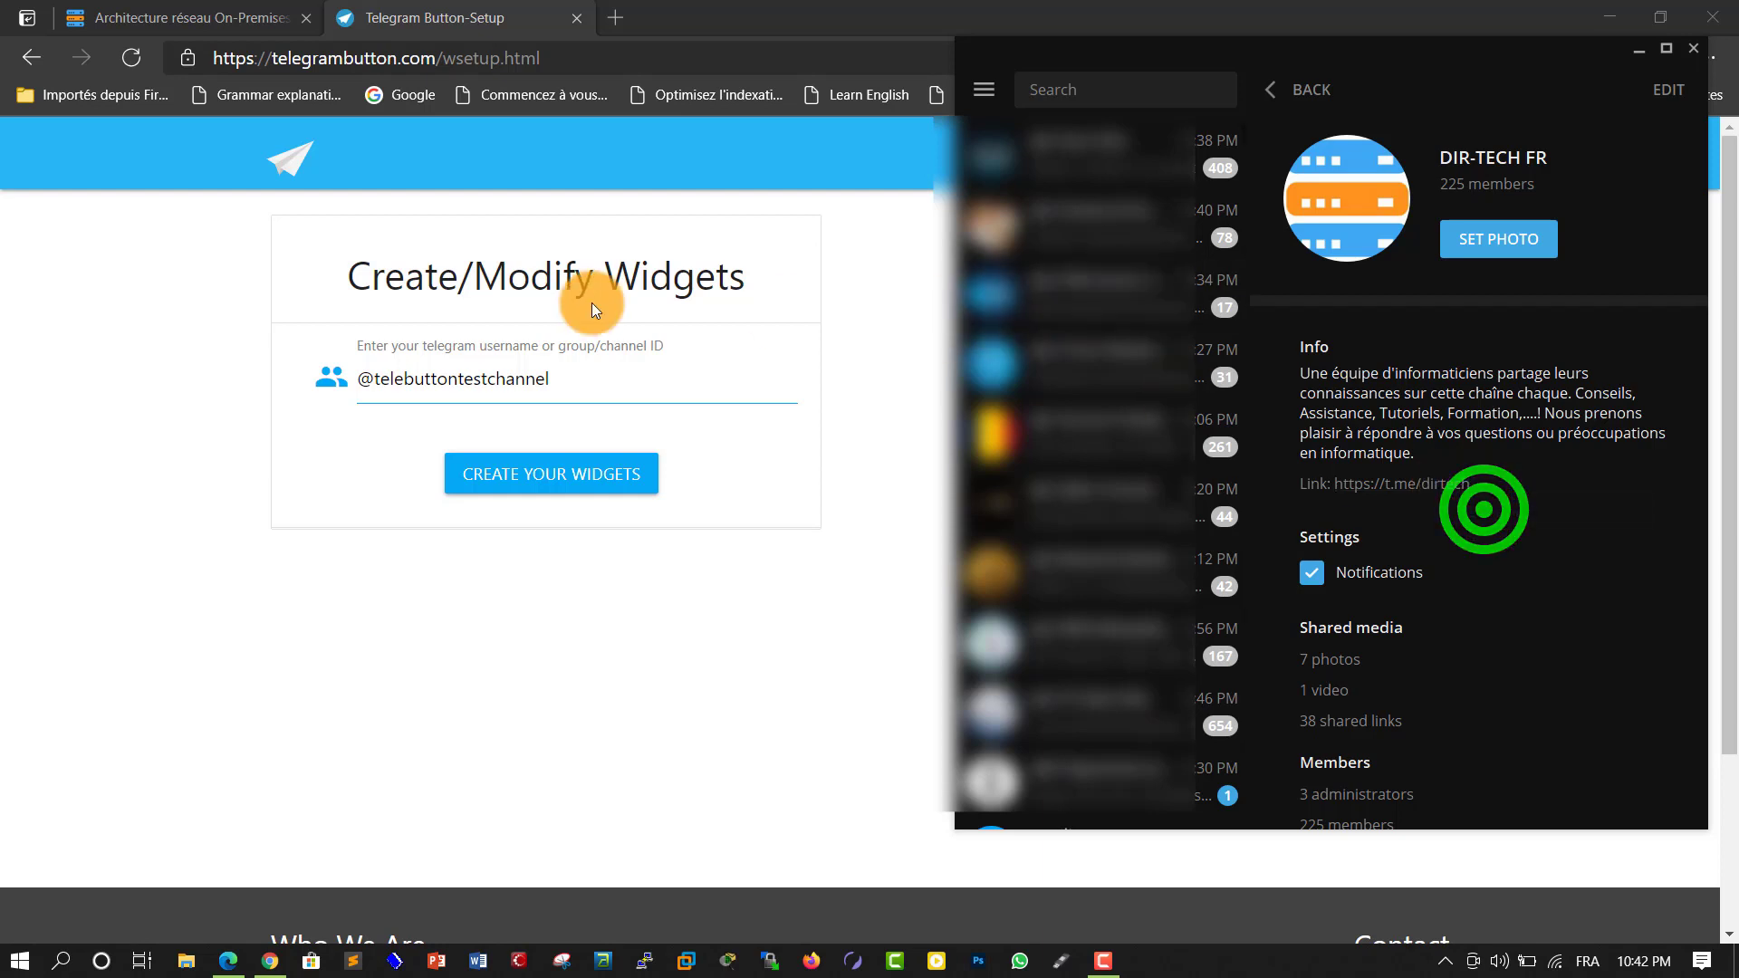
left_click(578, 390)
left_click_drag(535, 379, 377, 373)
key("ctrl+v")
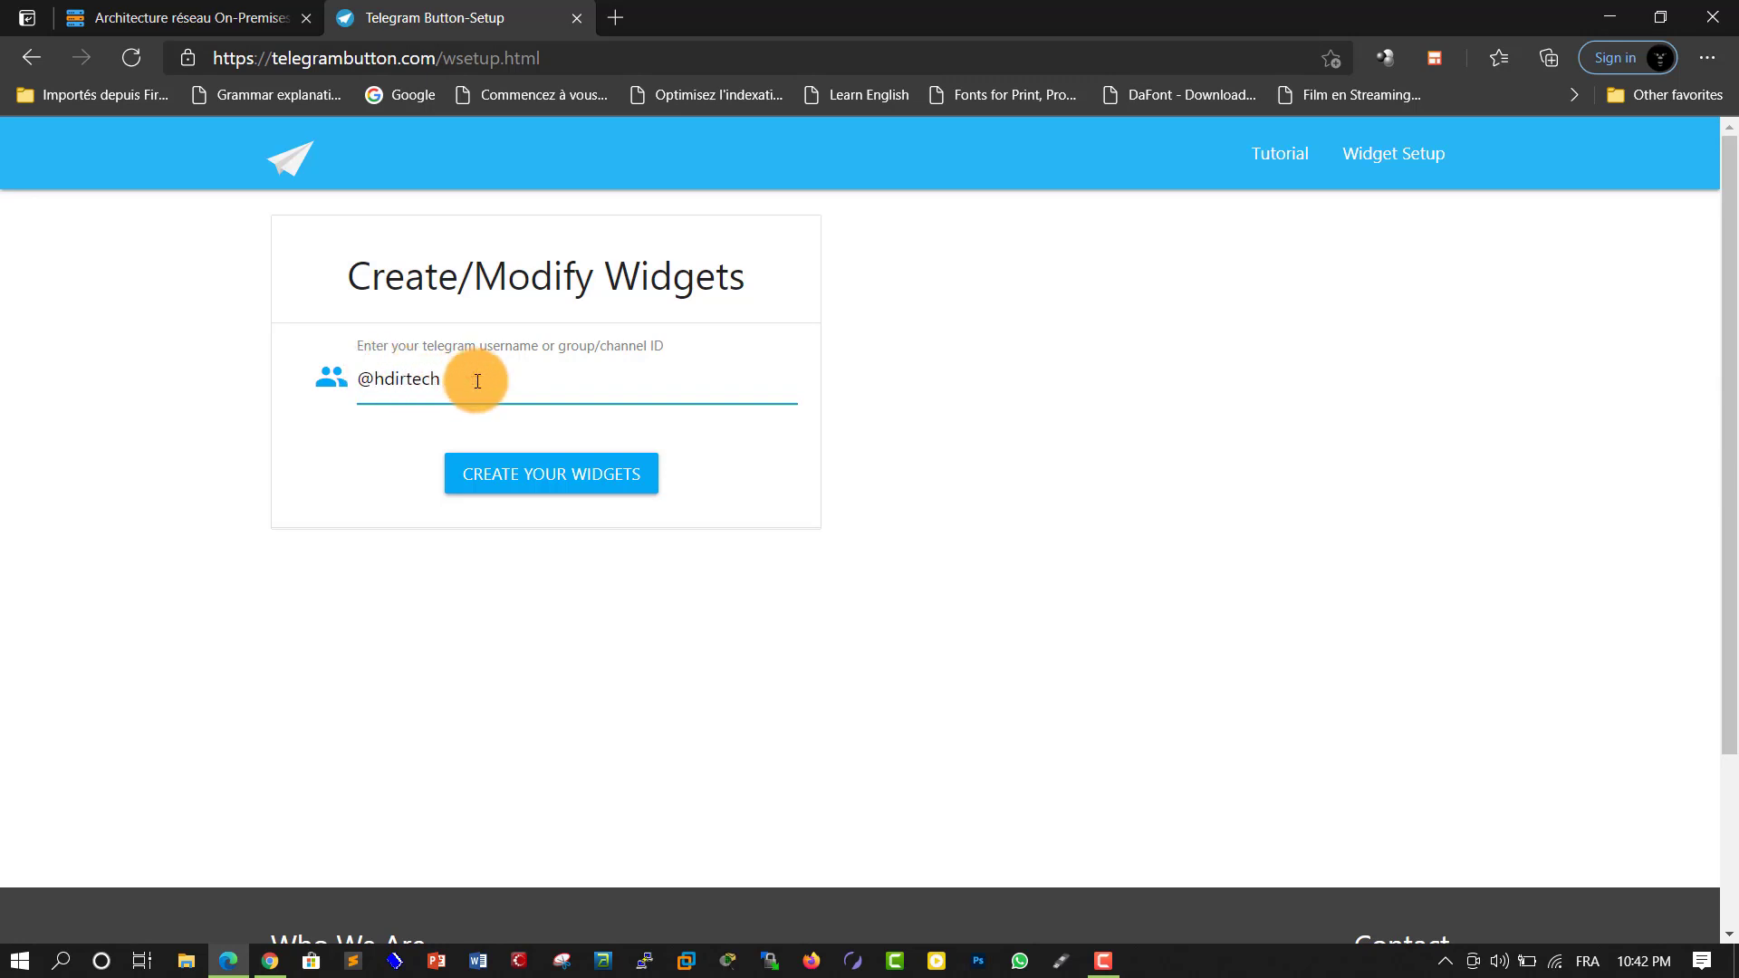
left_click(382, 379)
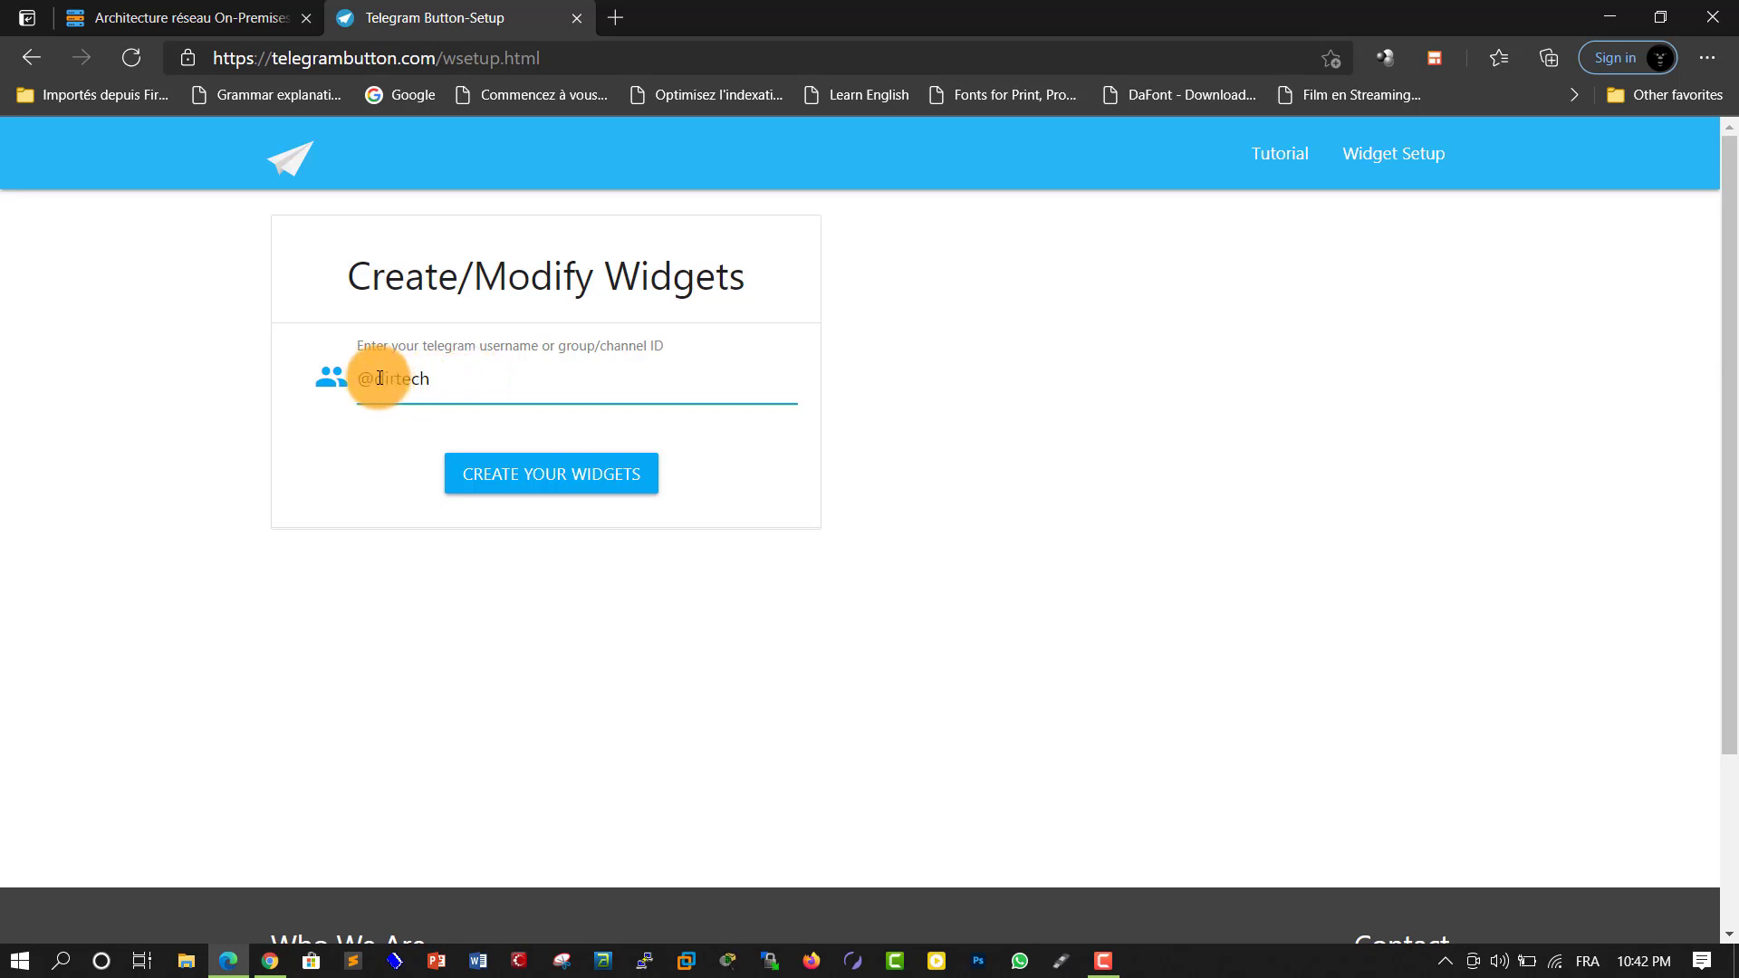
left_click_drag(380, 379, 440, 378)
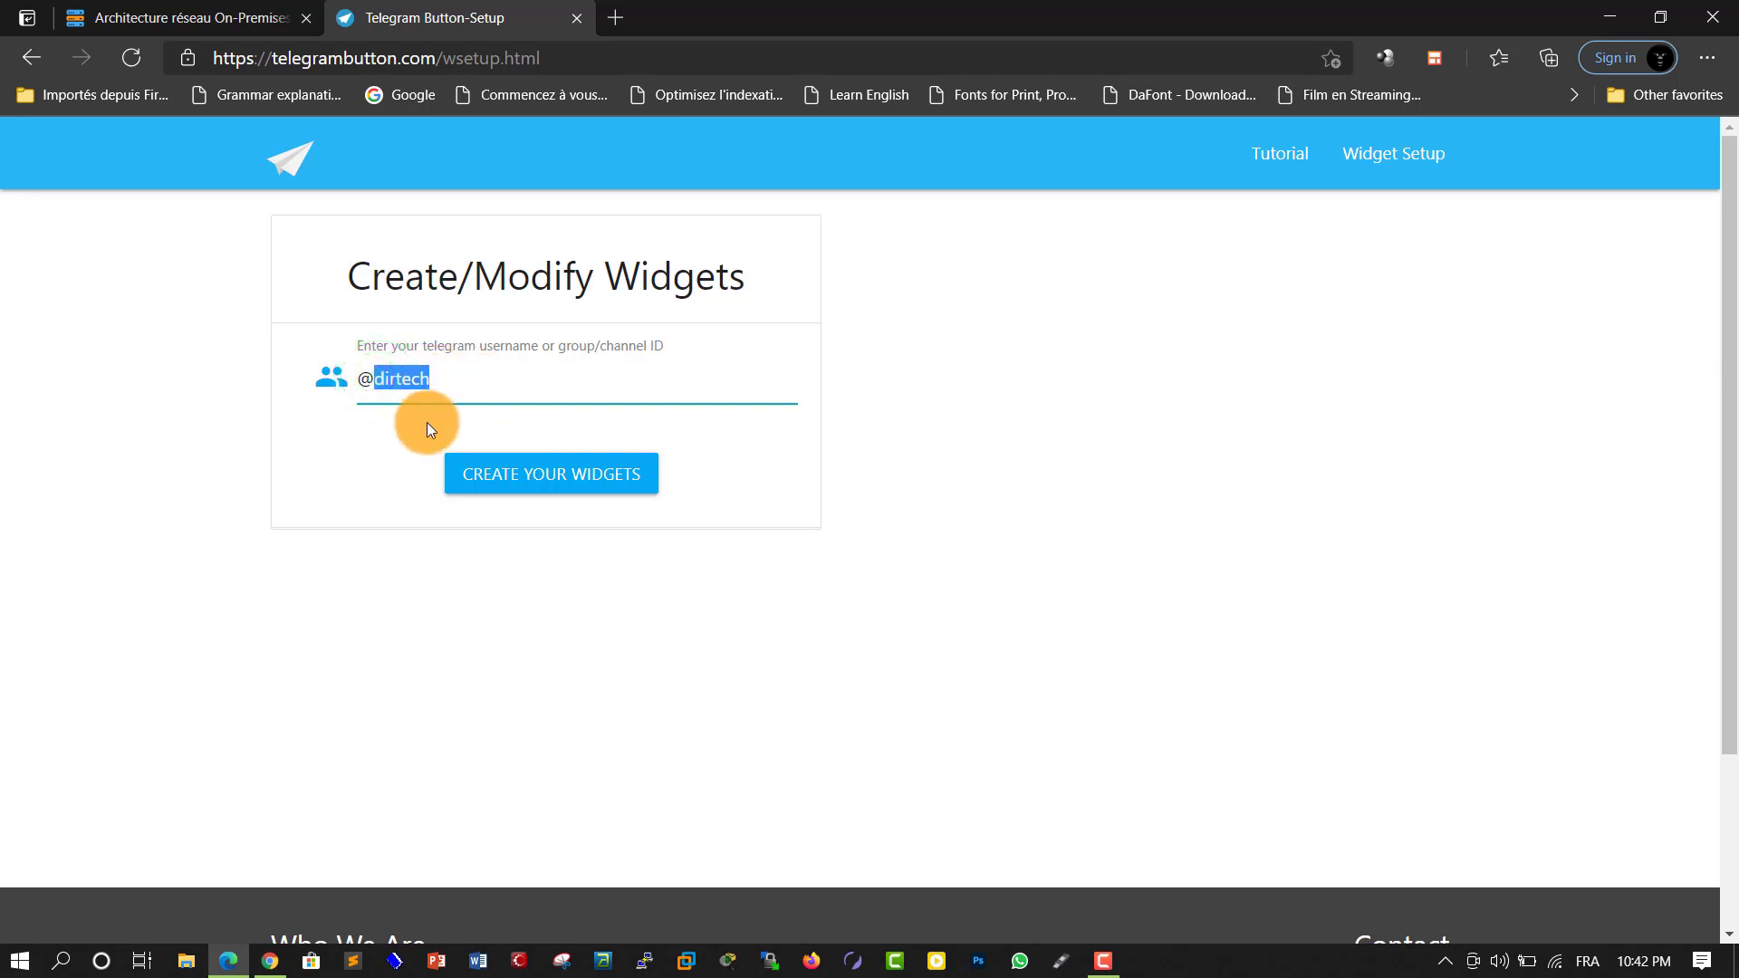
left_click(399, 437)
left_click(453, 396)
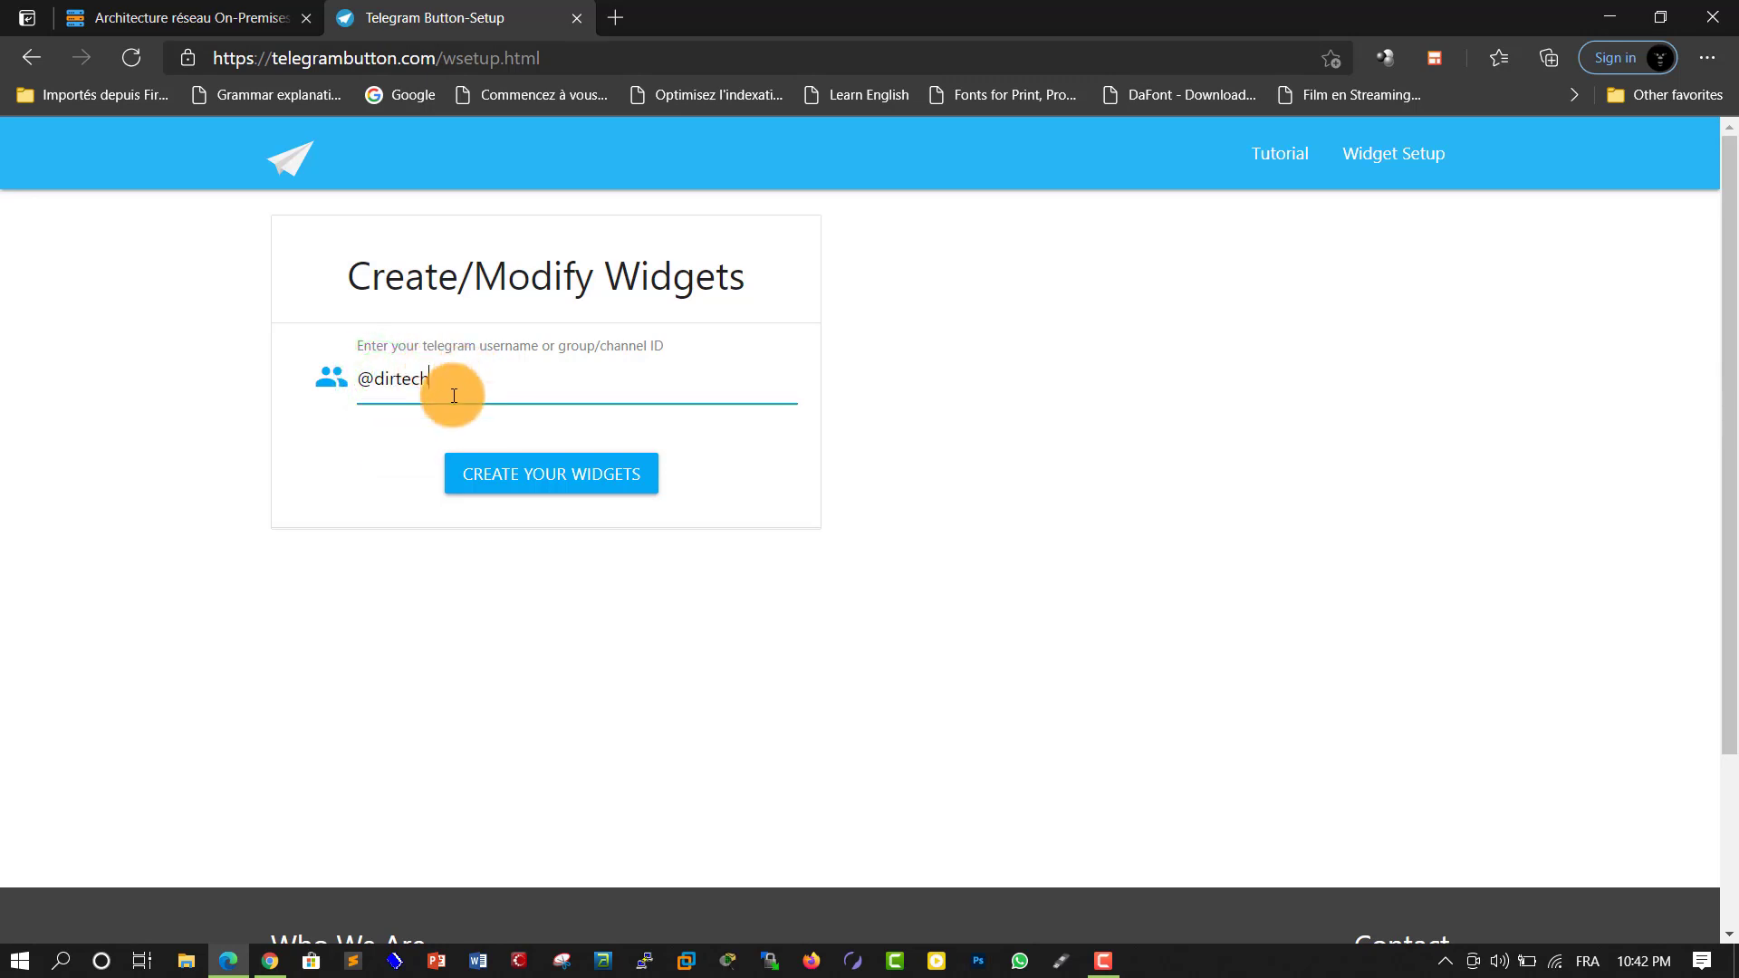
left_click(566, 486)
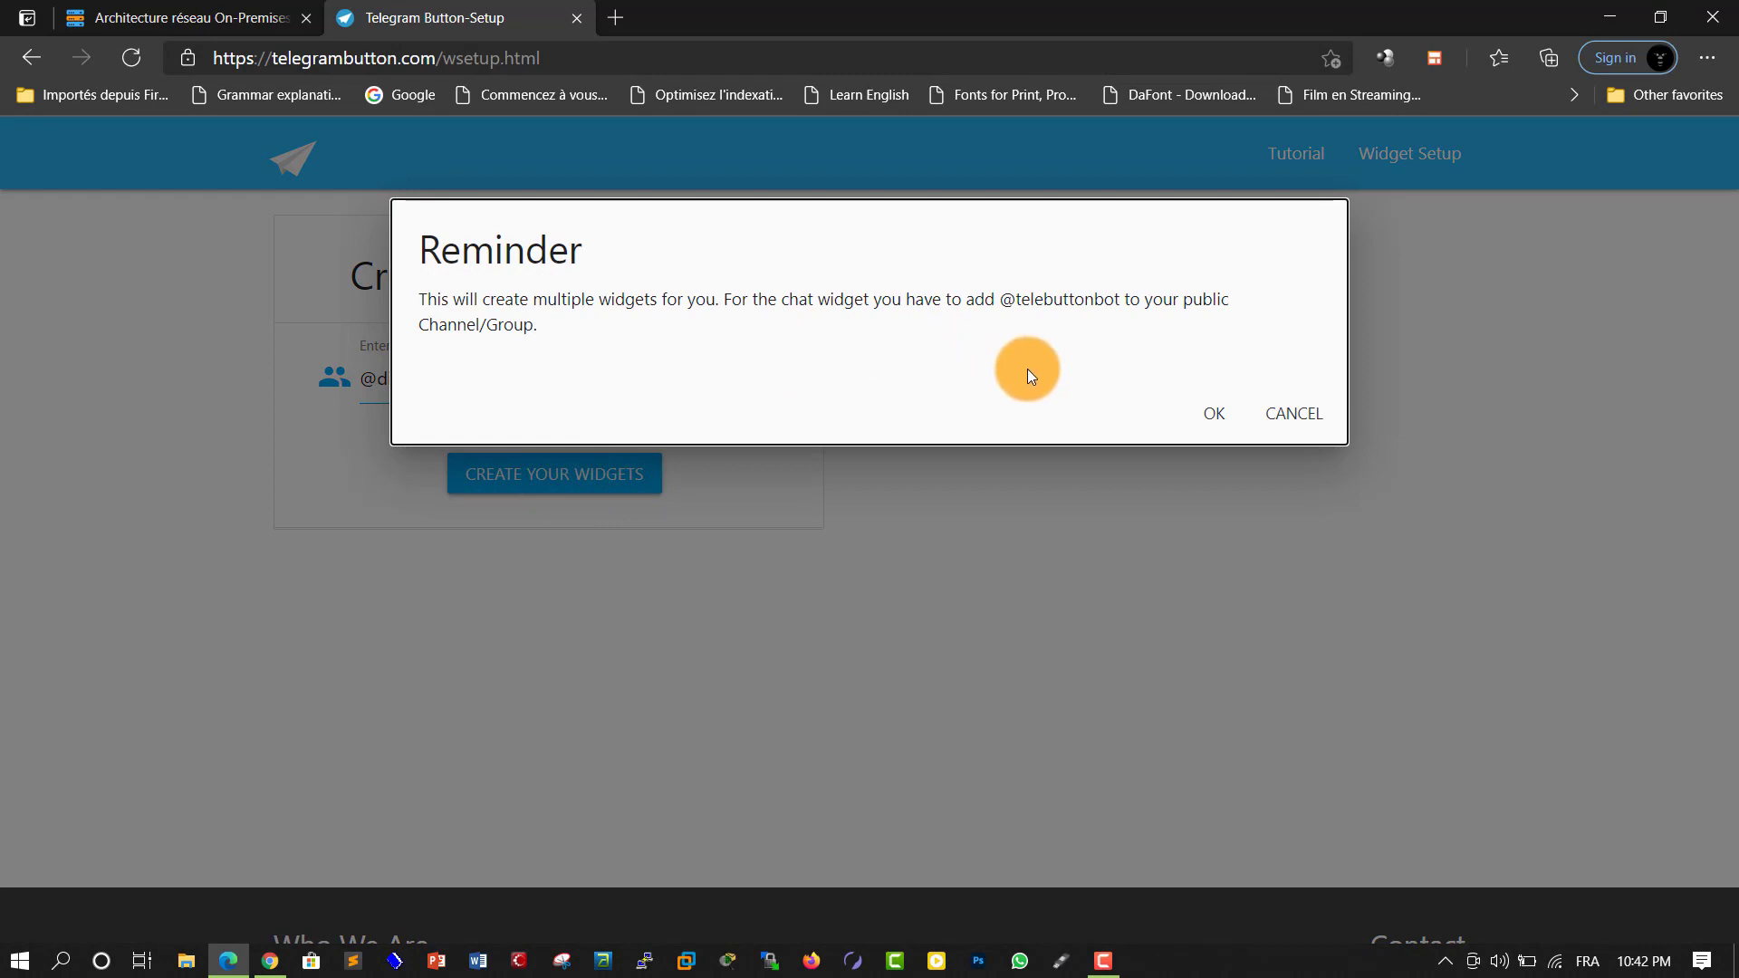
left_click(1212, 413)
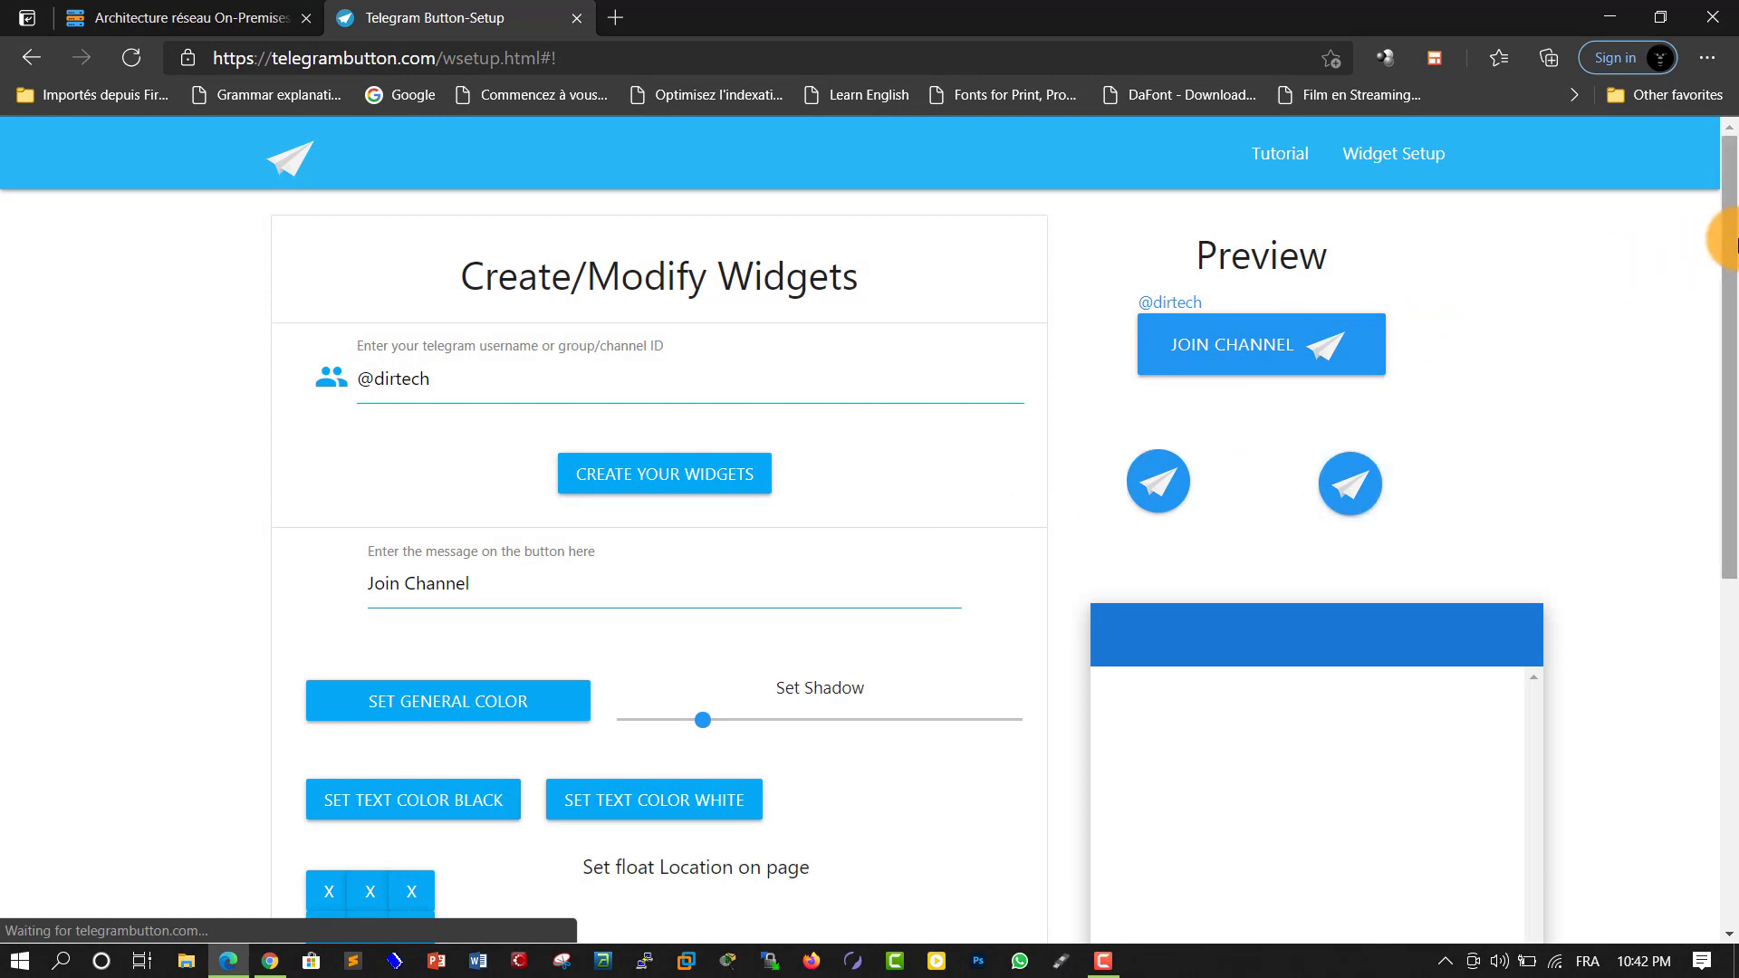
Step: Review the previewed widgets and the button message, comparing them with the Telegram button on the dir-tech.com article
left_click_drag(1731, 240, 1731, 276)
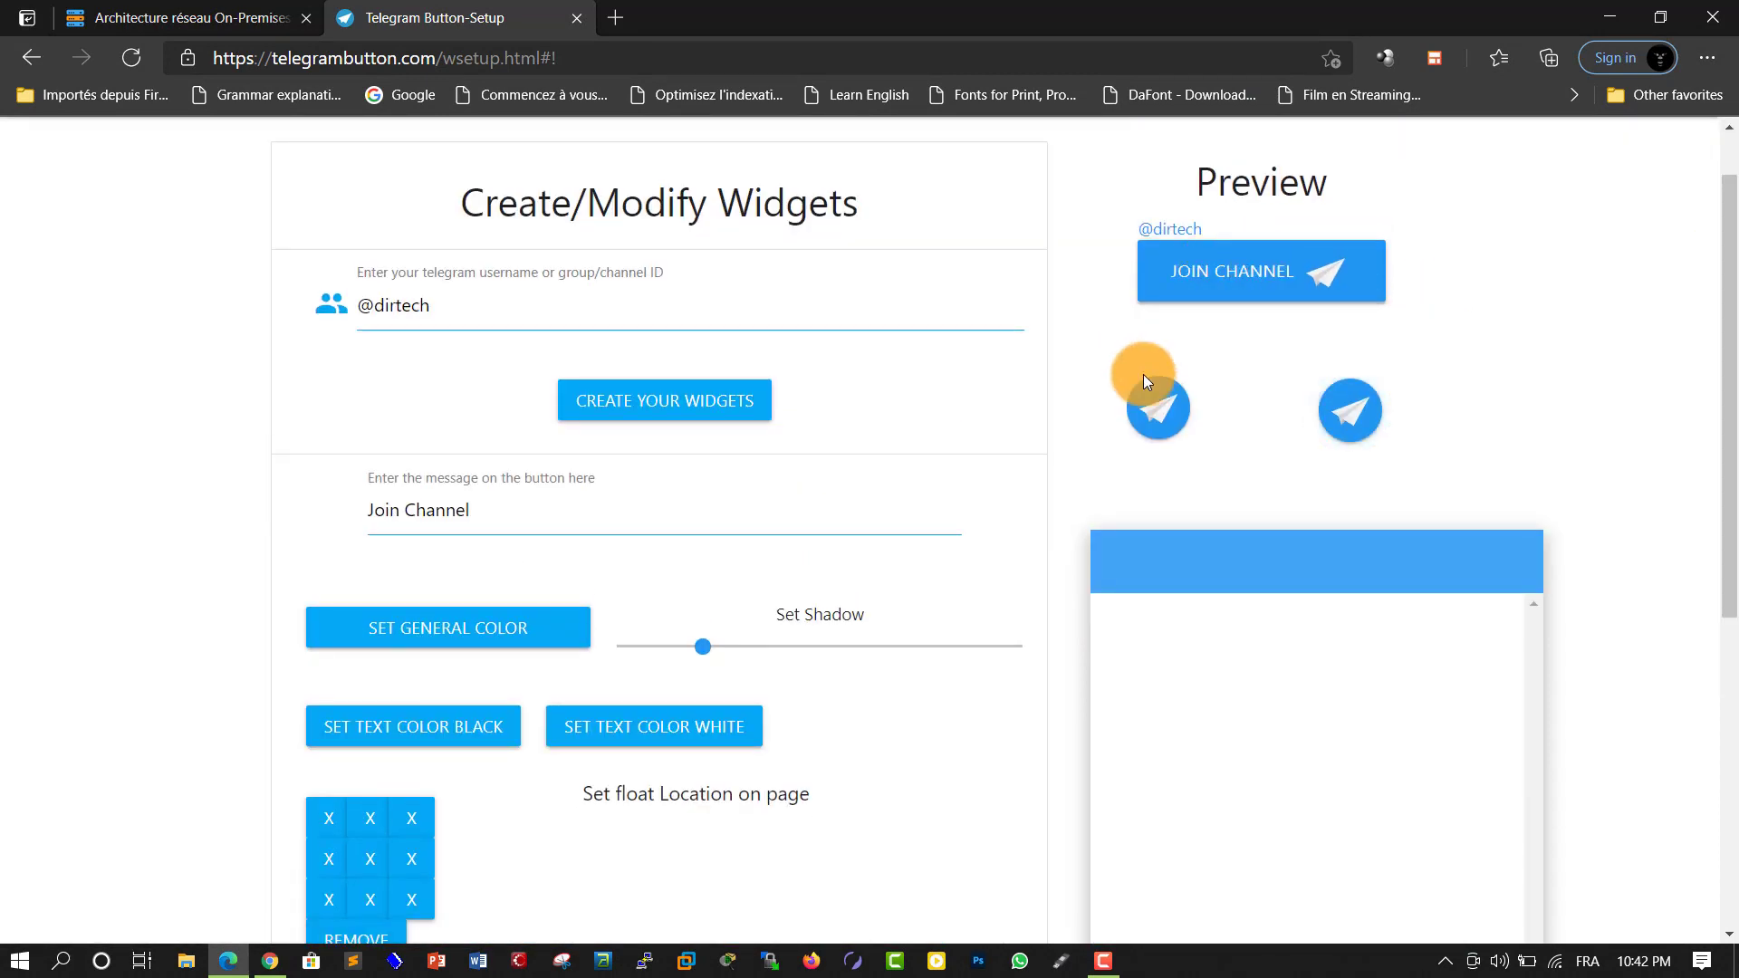
mouse_move(1734, 260)
left_mouse_down()
mouse_move(1731, 465)
mouse_move(1721, 260)
left_mouse_up()
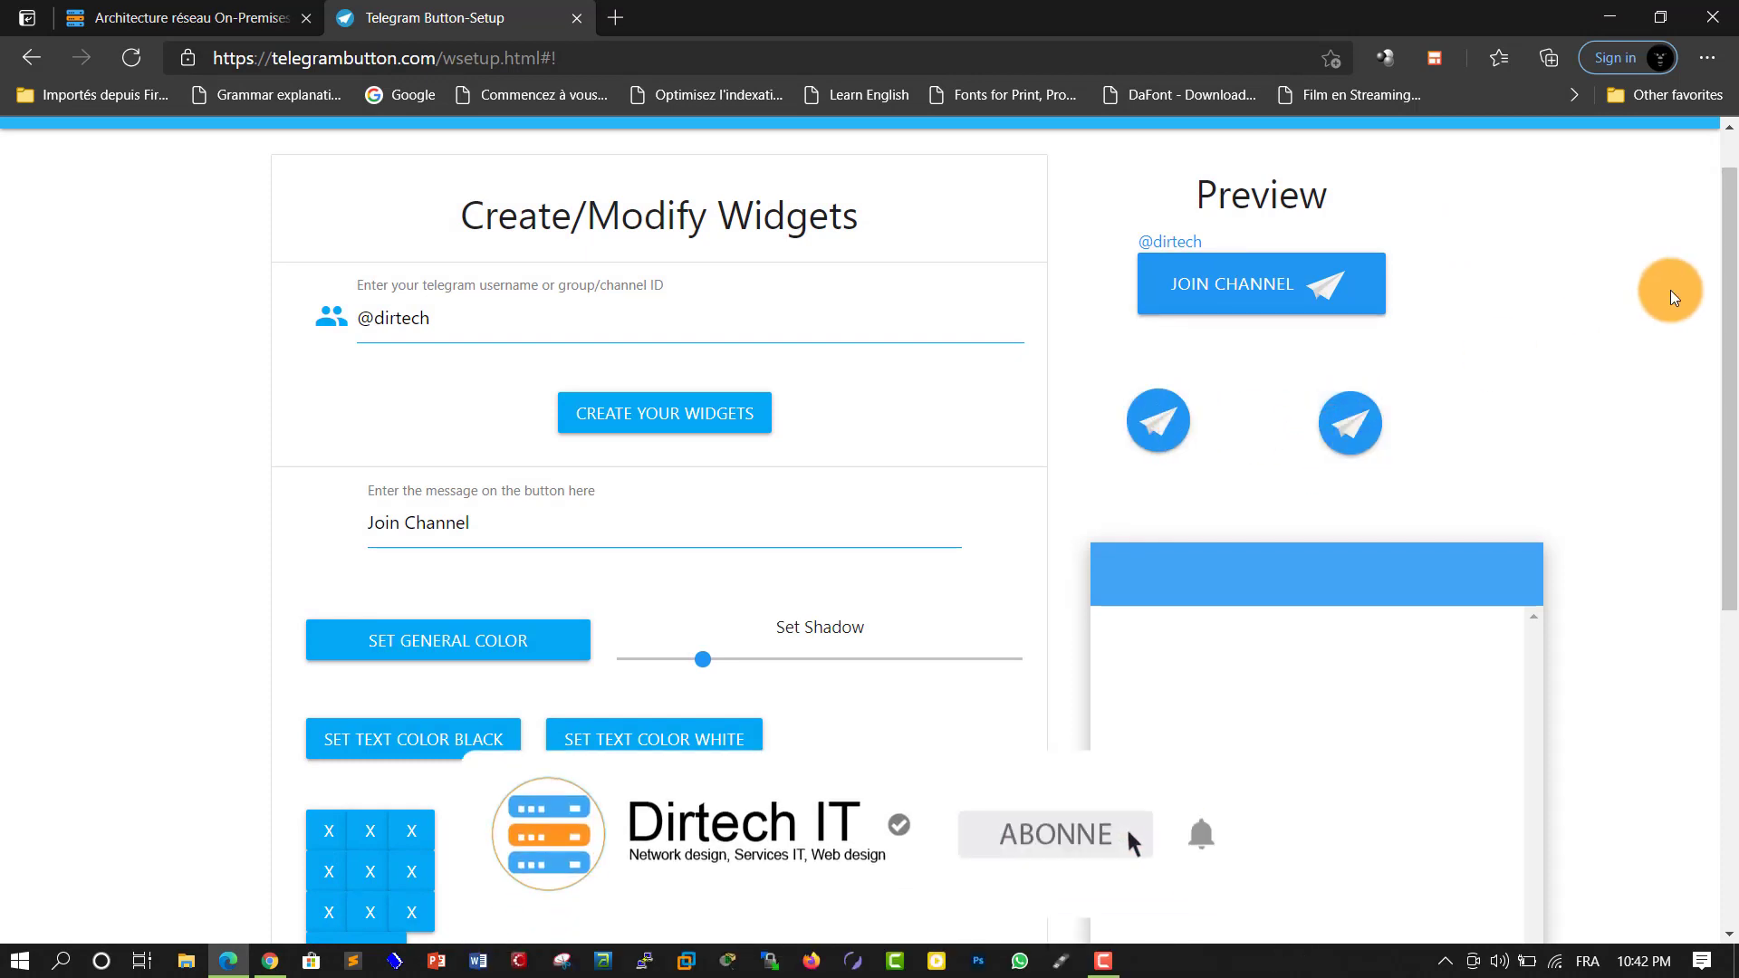
left_click_drag(1730, 235, 1731, 308)
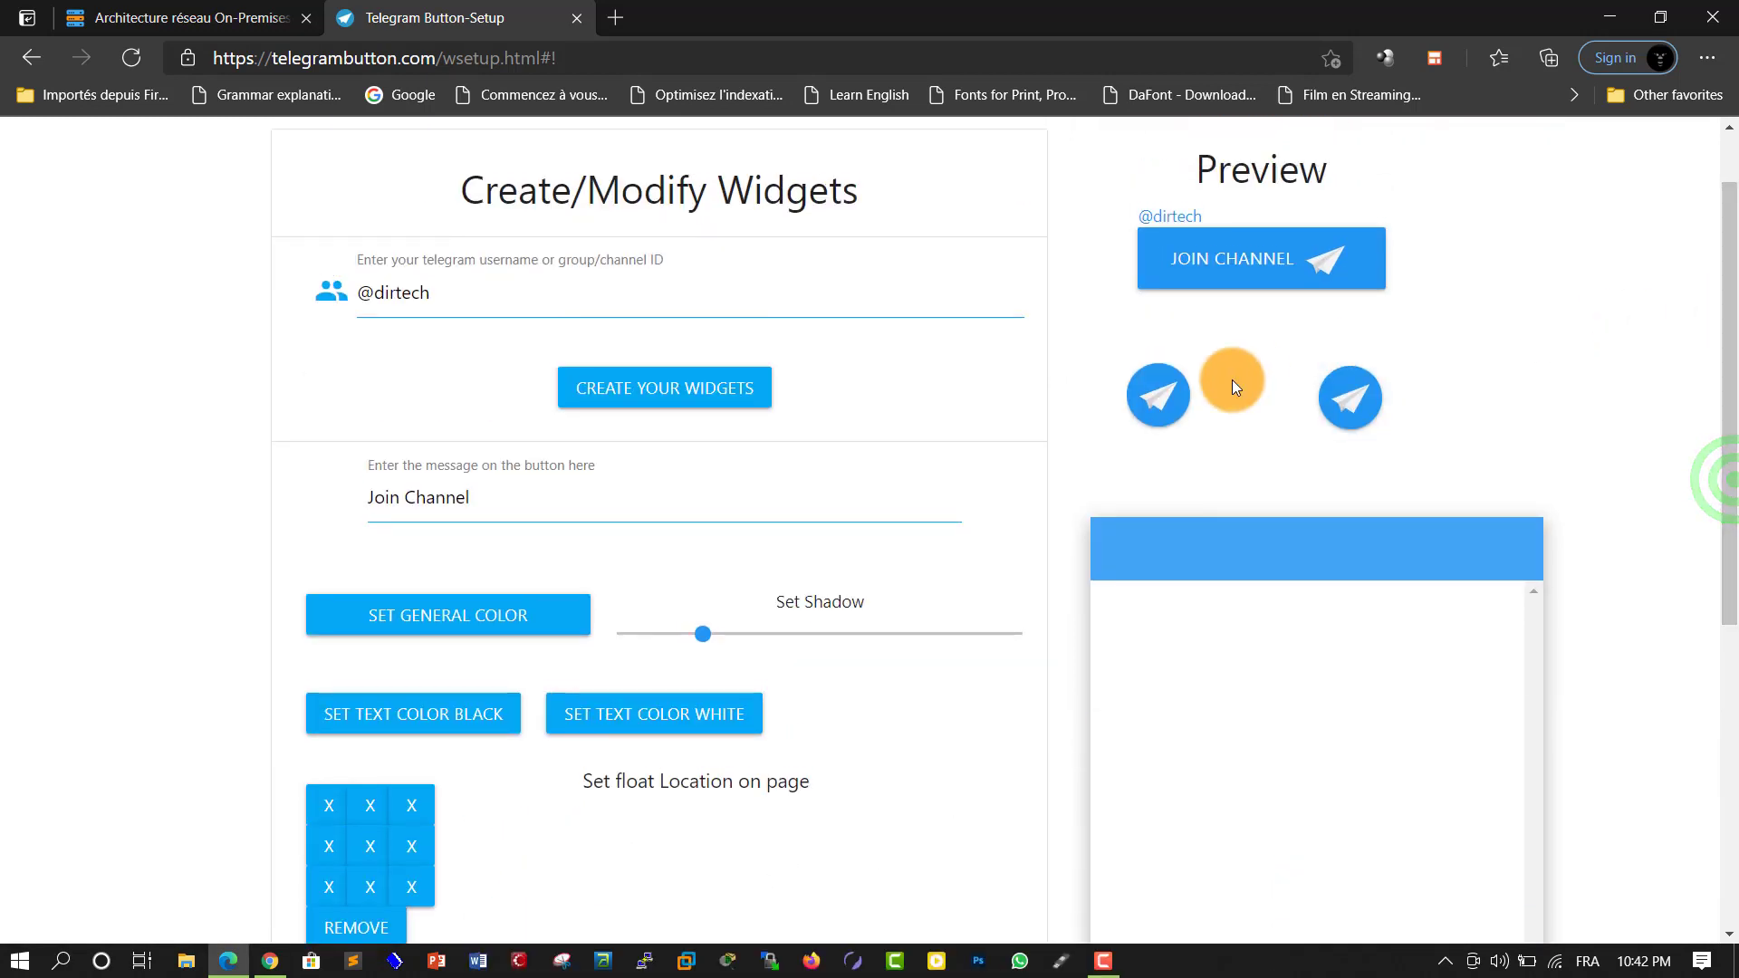
left_click_drag(492, 499, 334, 490)
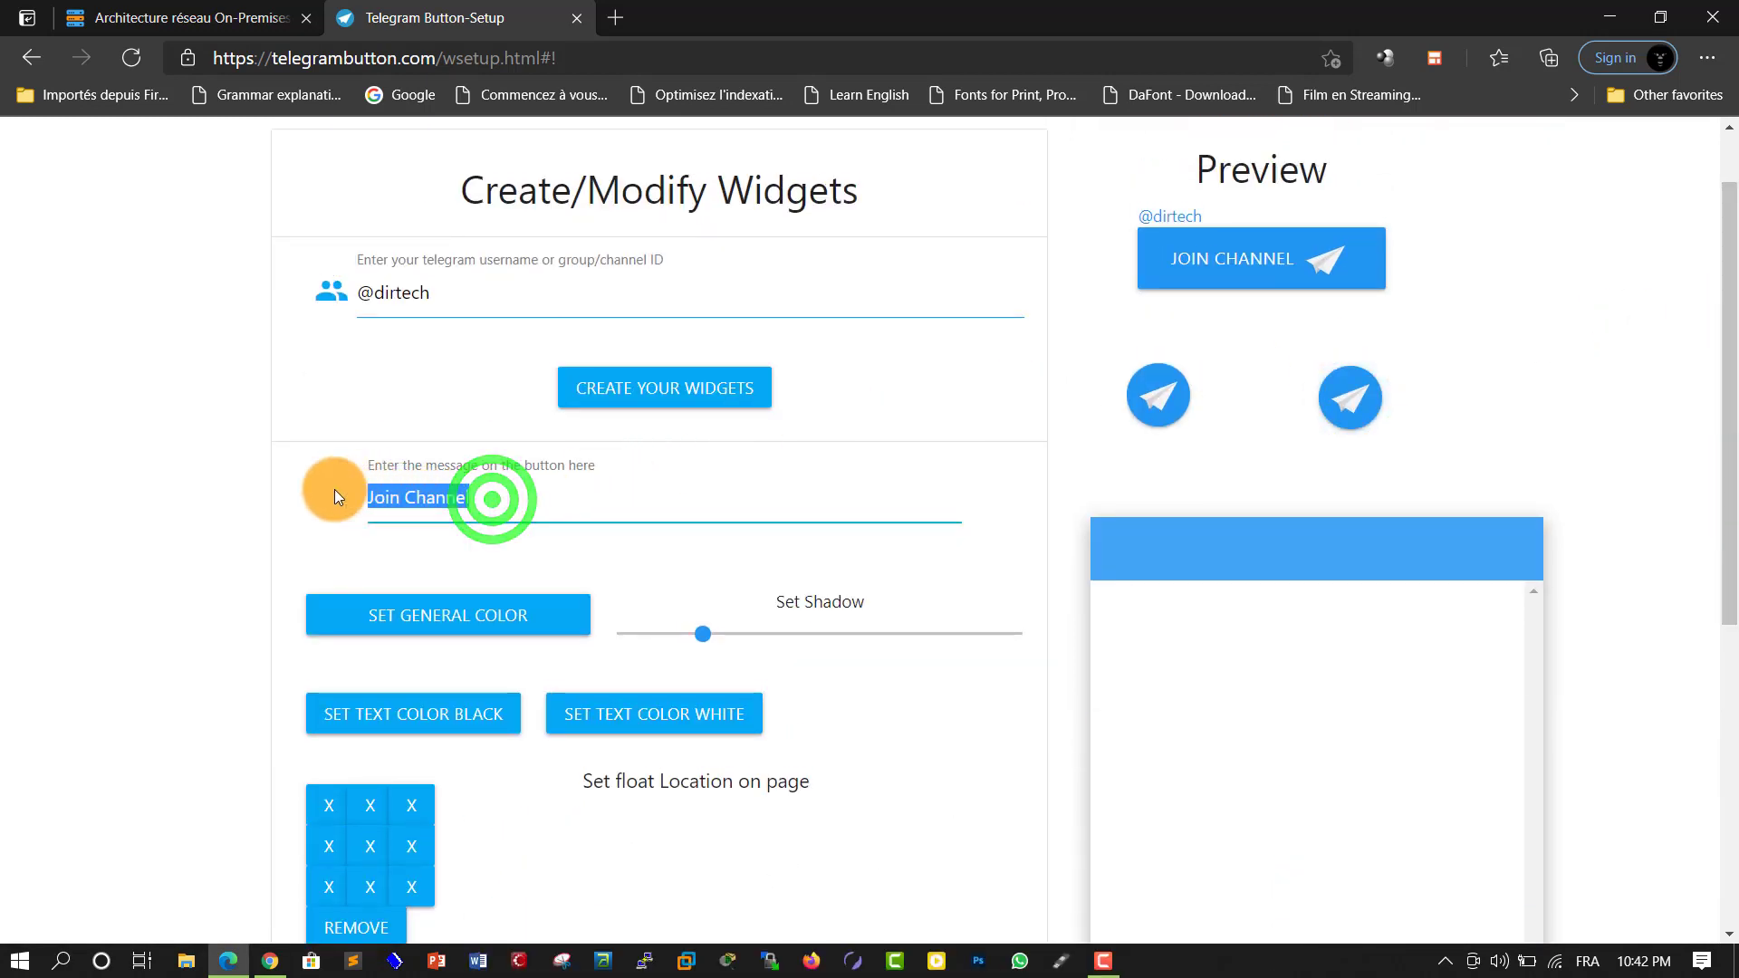
left_click(145, 17)
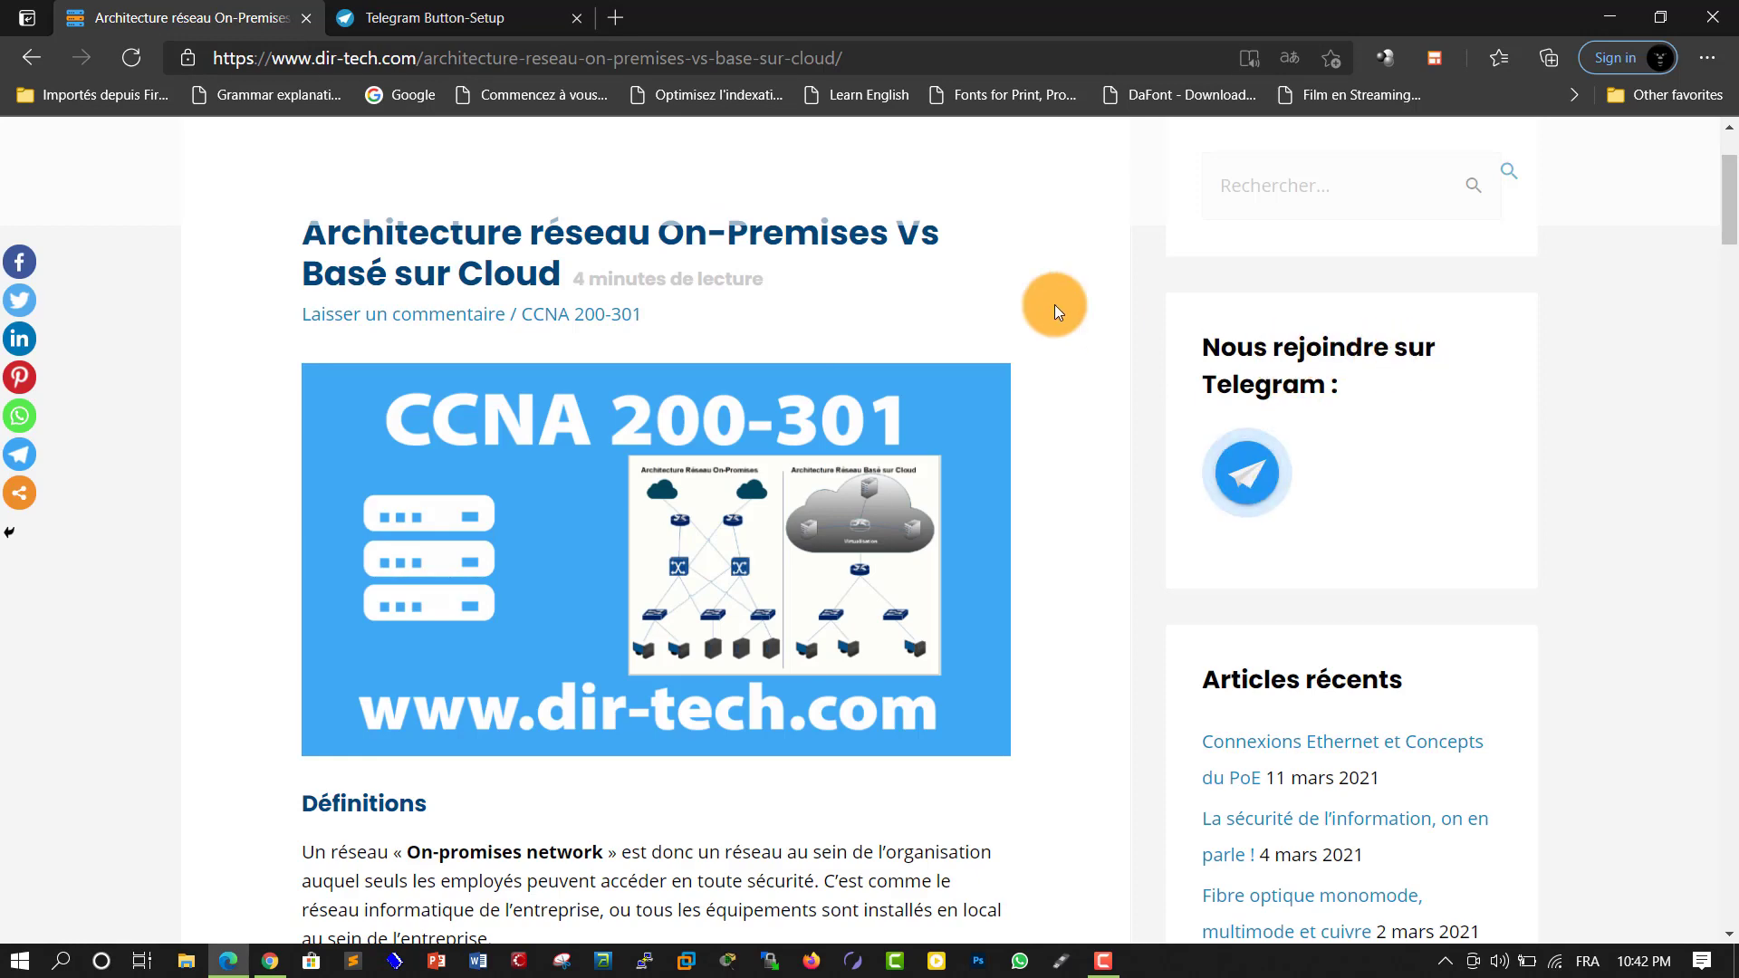
left_click(474, 25)
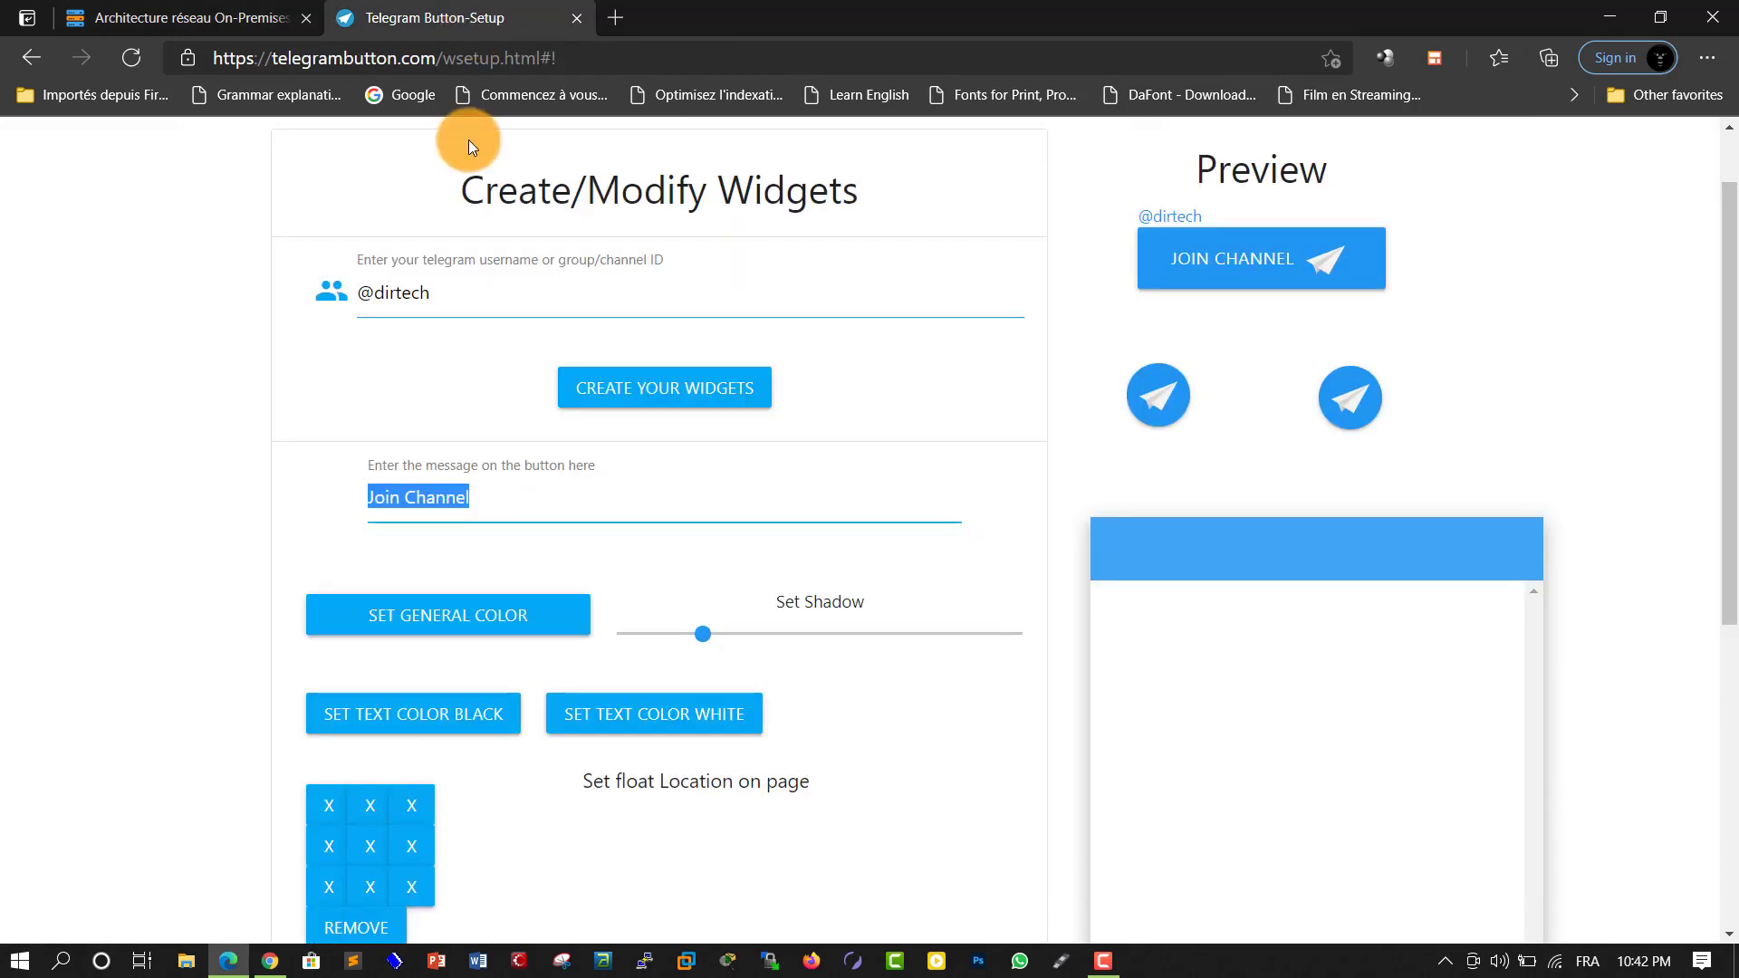
left_click(496, 493)
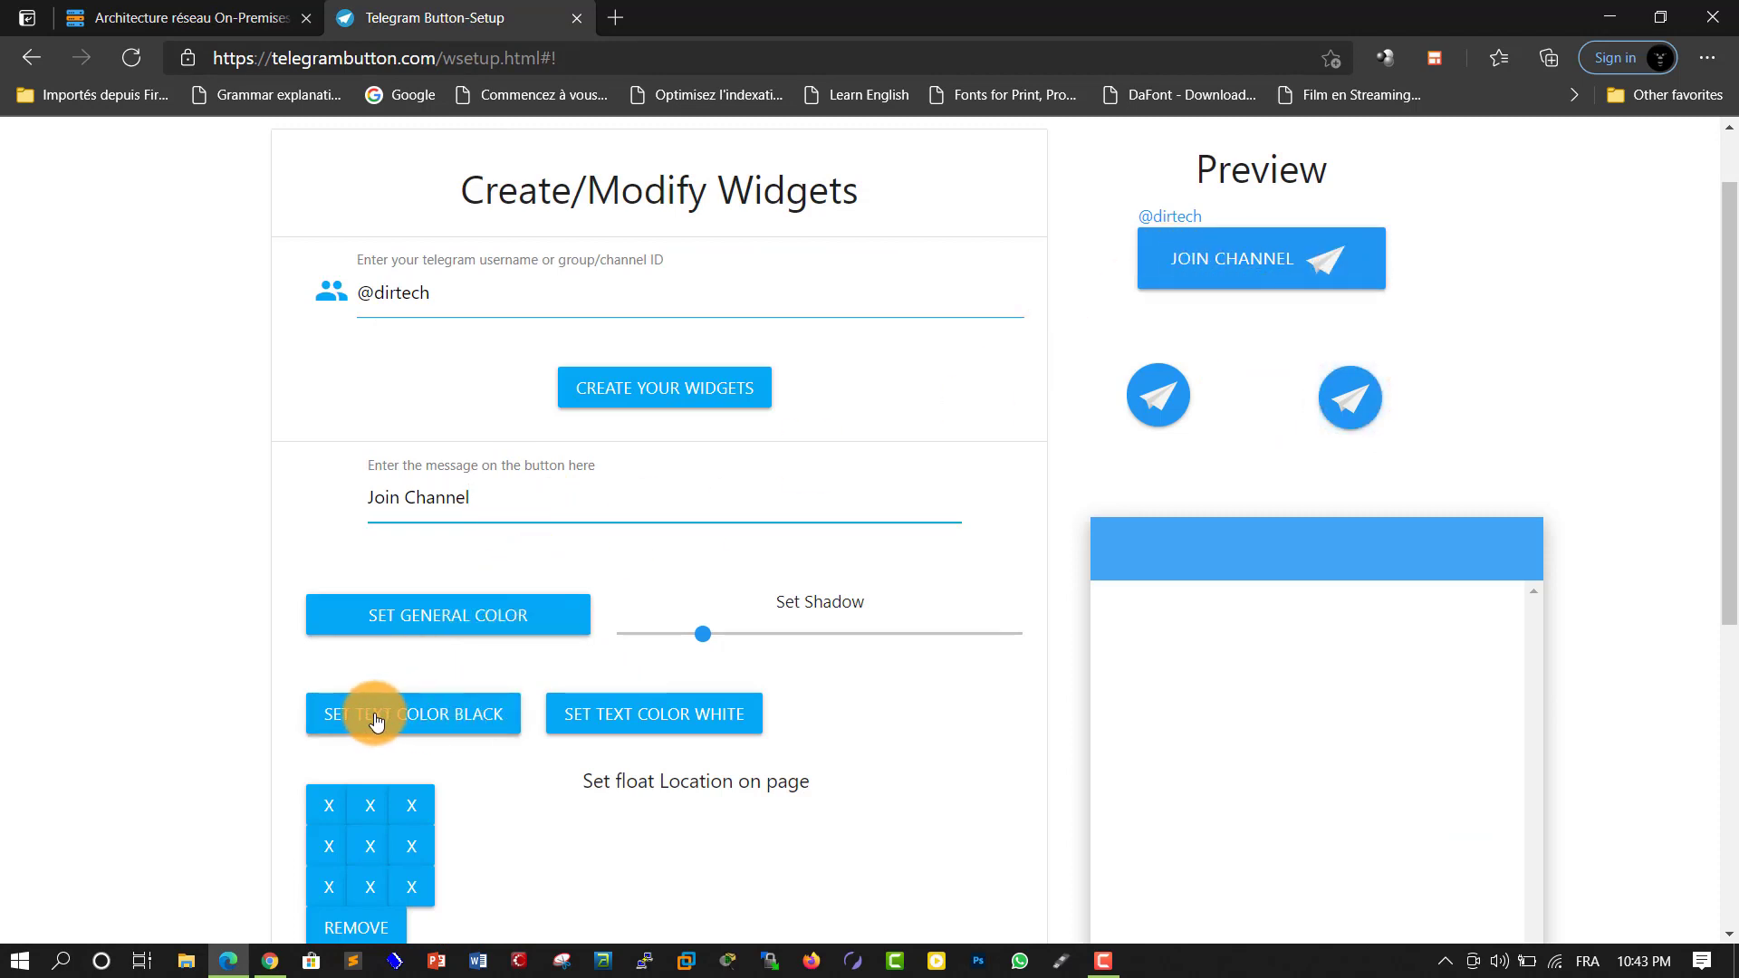
Step: Try black text colour on the widgets, then set the text colour back to white
left_click(433, 722)
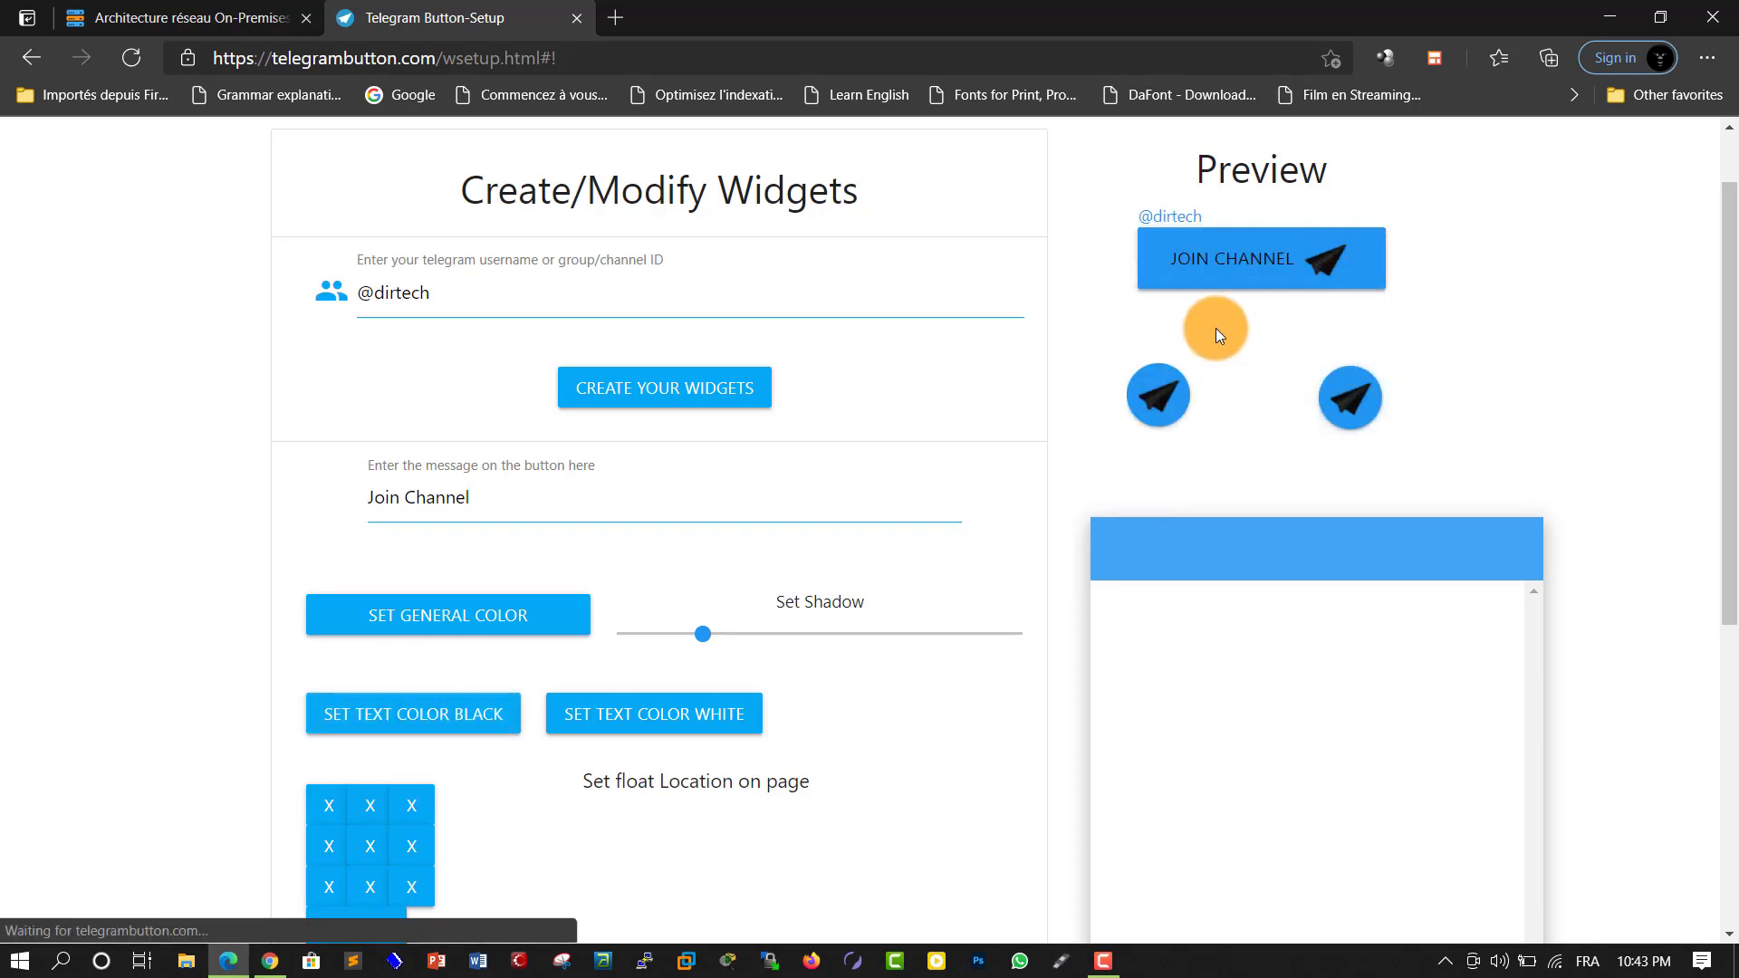
left_click(667, 724)
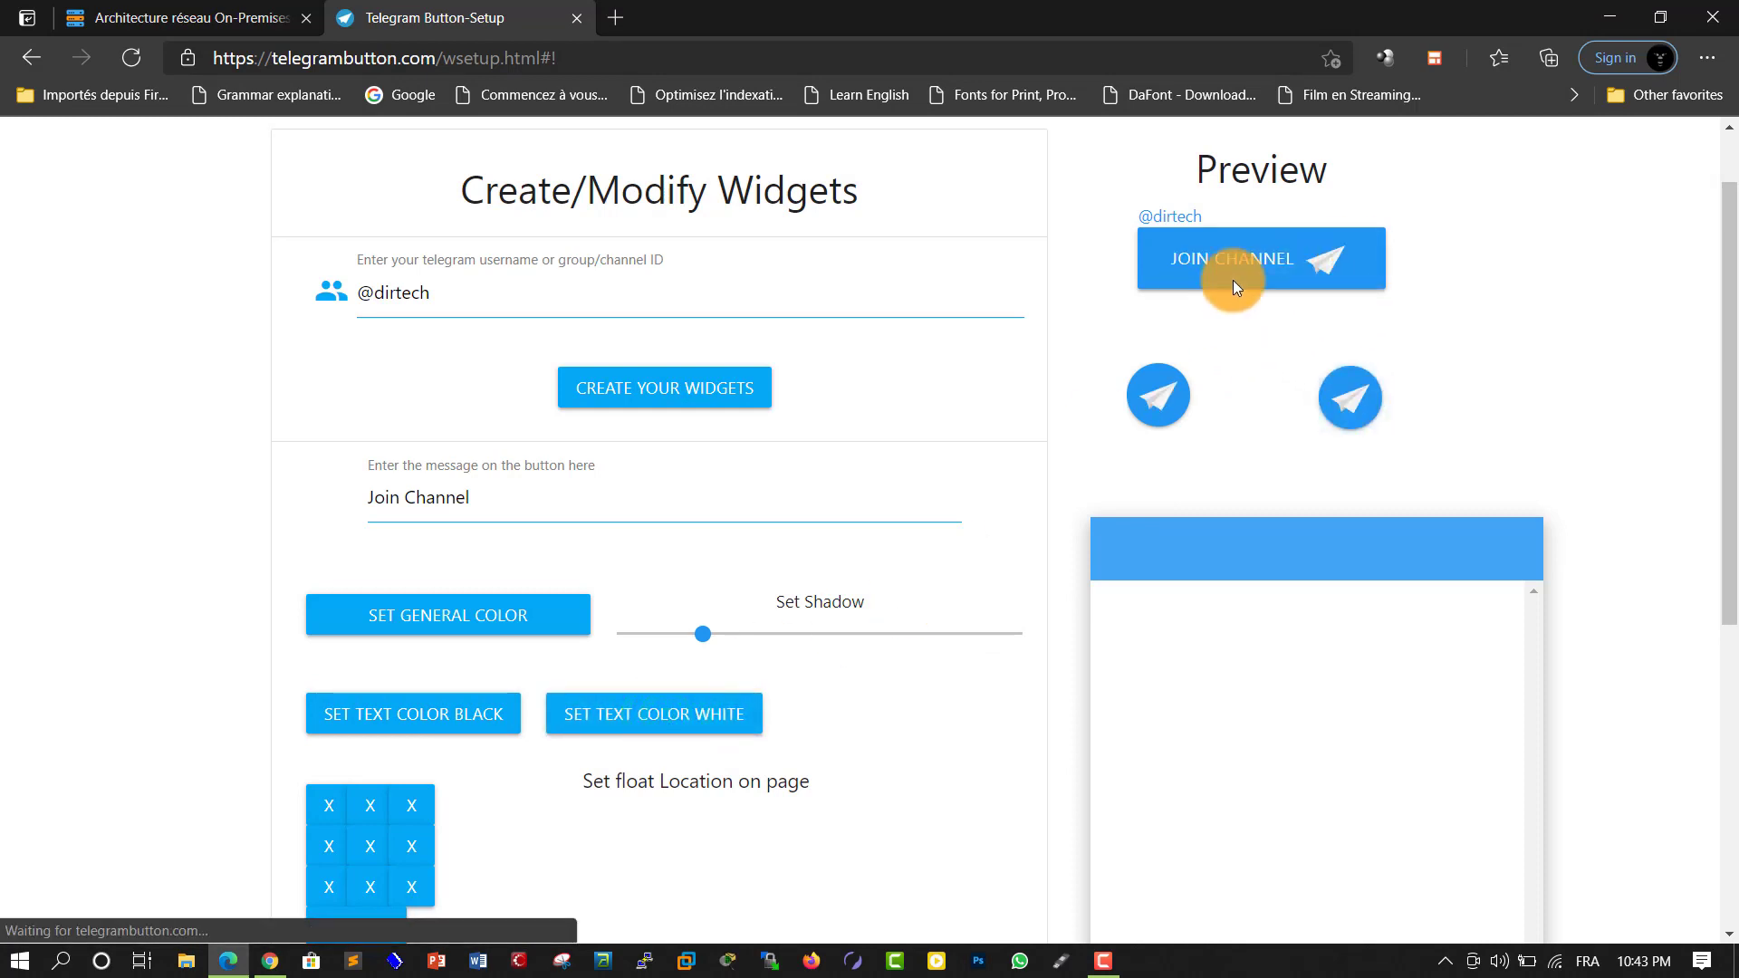
Step: Get the widget embed code and copy the complete iframe code of the second round button, webroundbuttonwidget2
left_click_drag(1730, 252, 1728, 464)
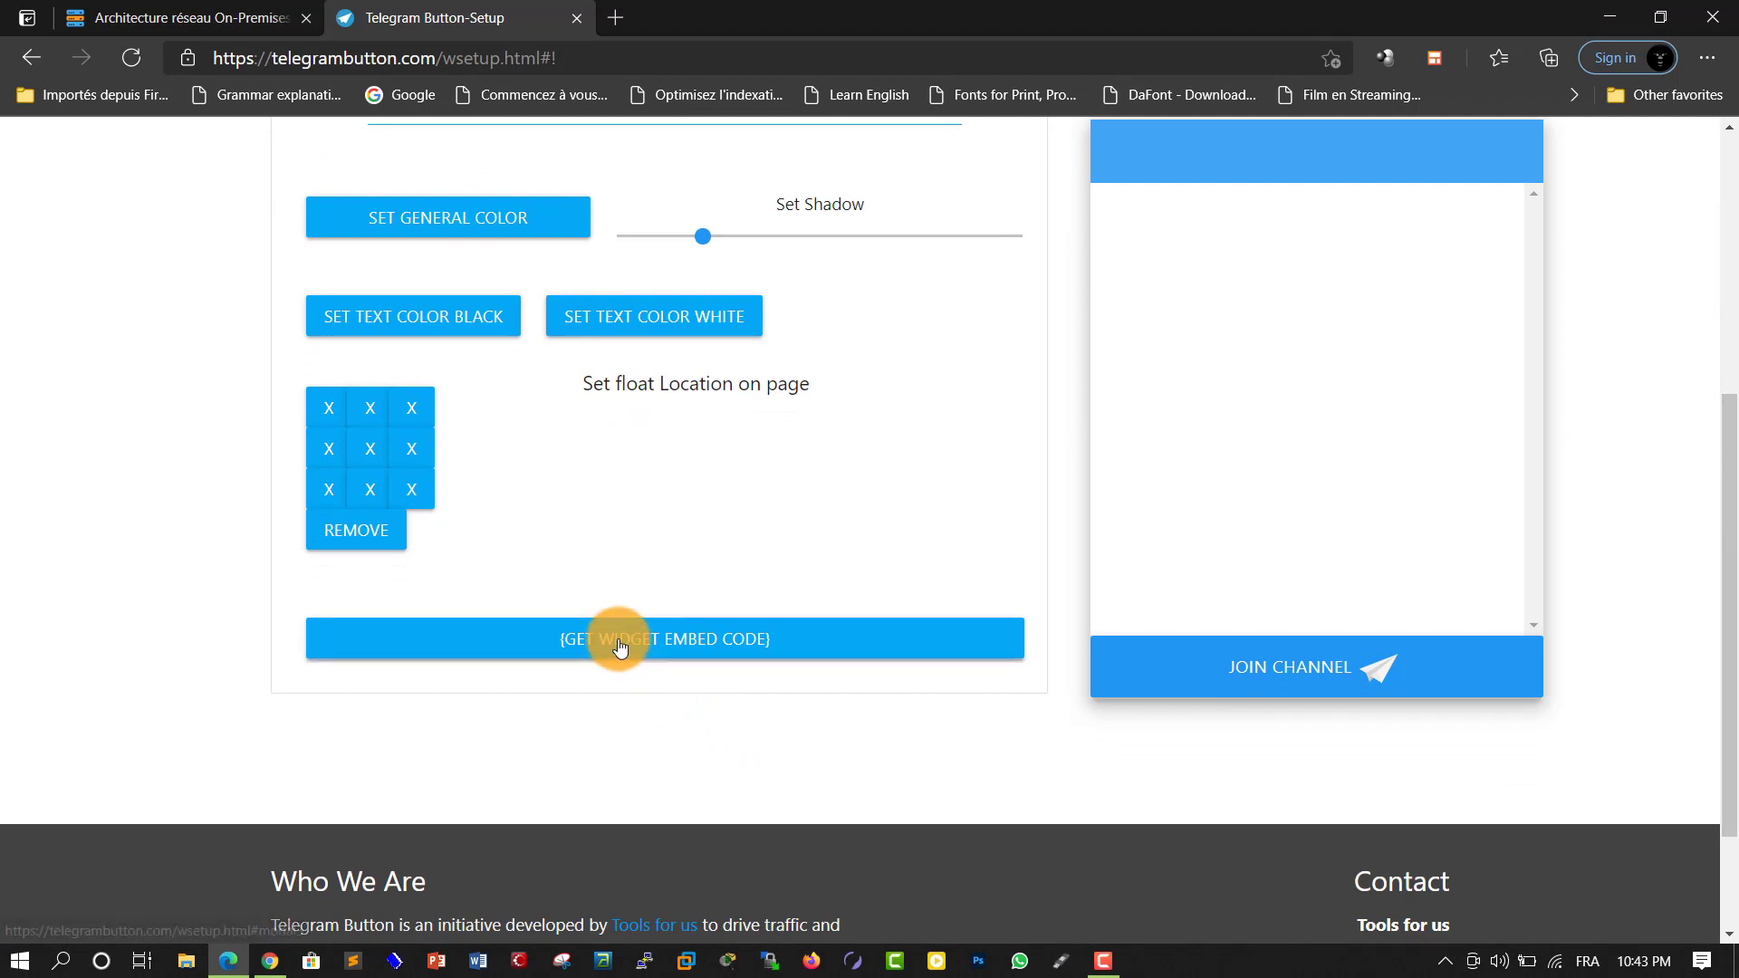
left_click(684, 639)
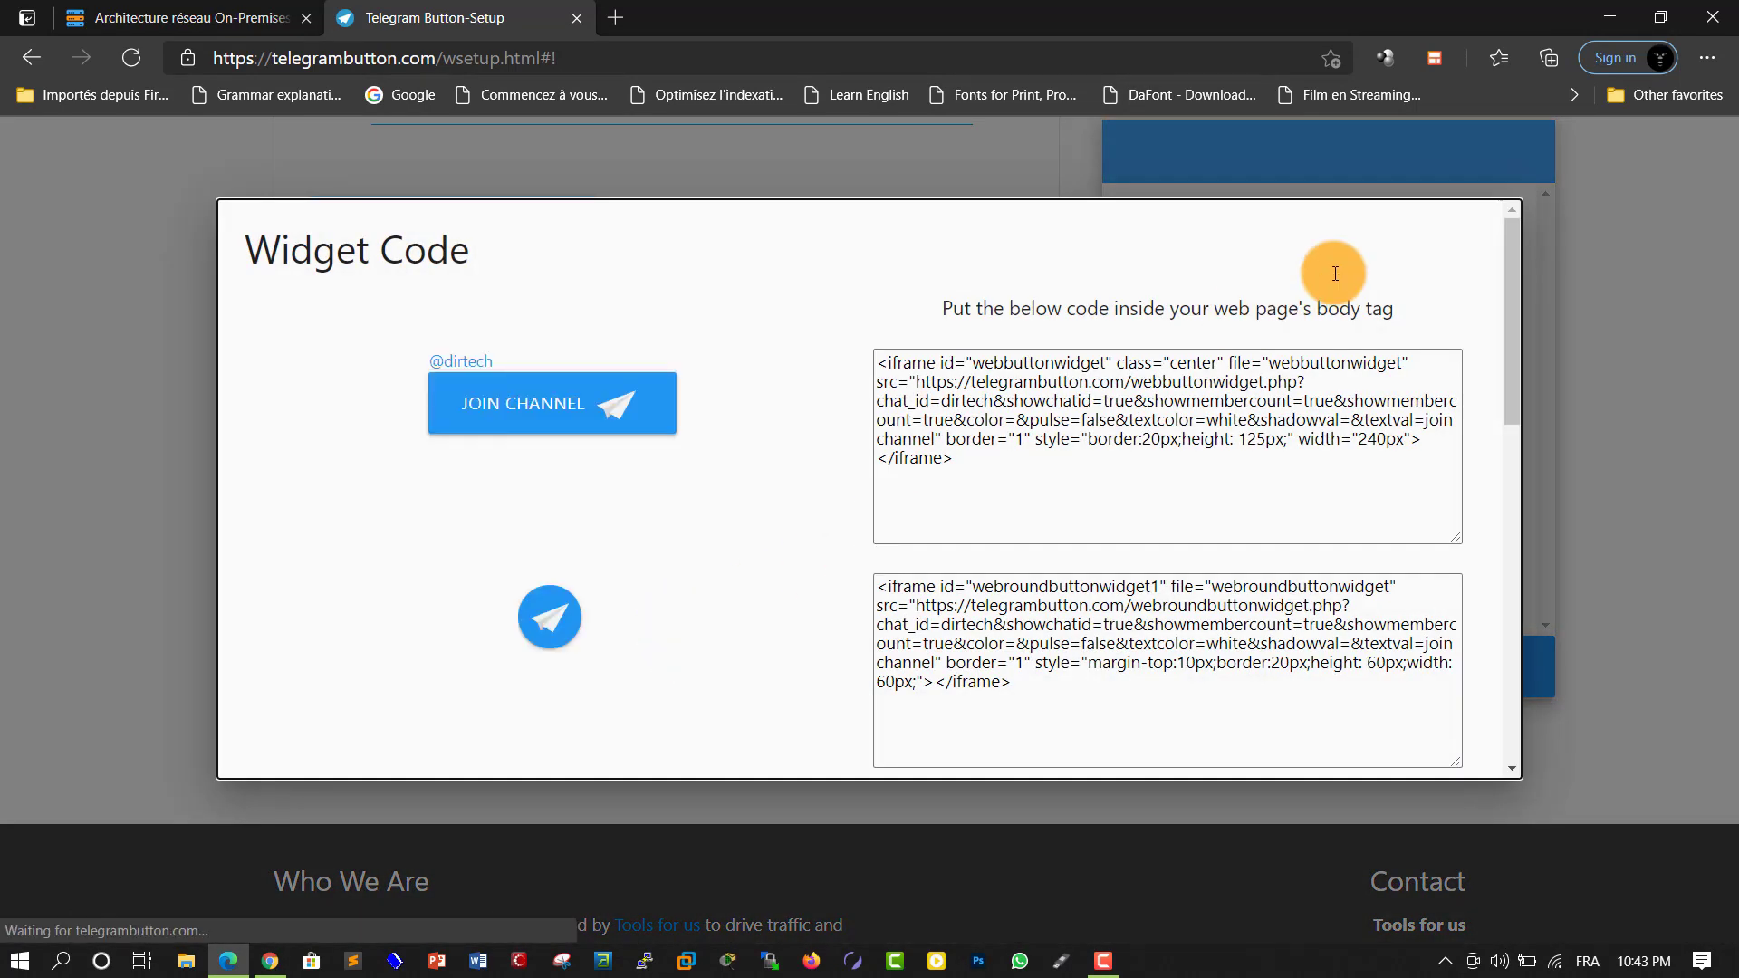
left_click_drag(1509, 260, 1548, 426)
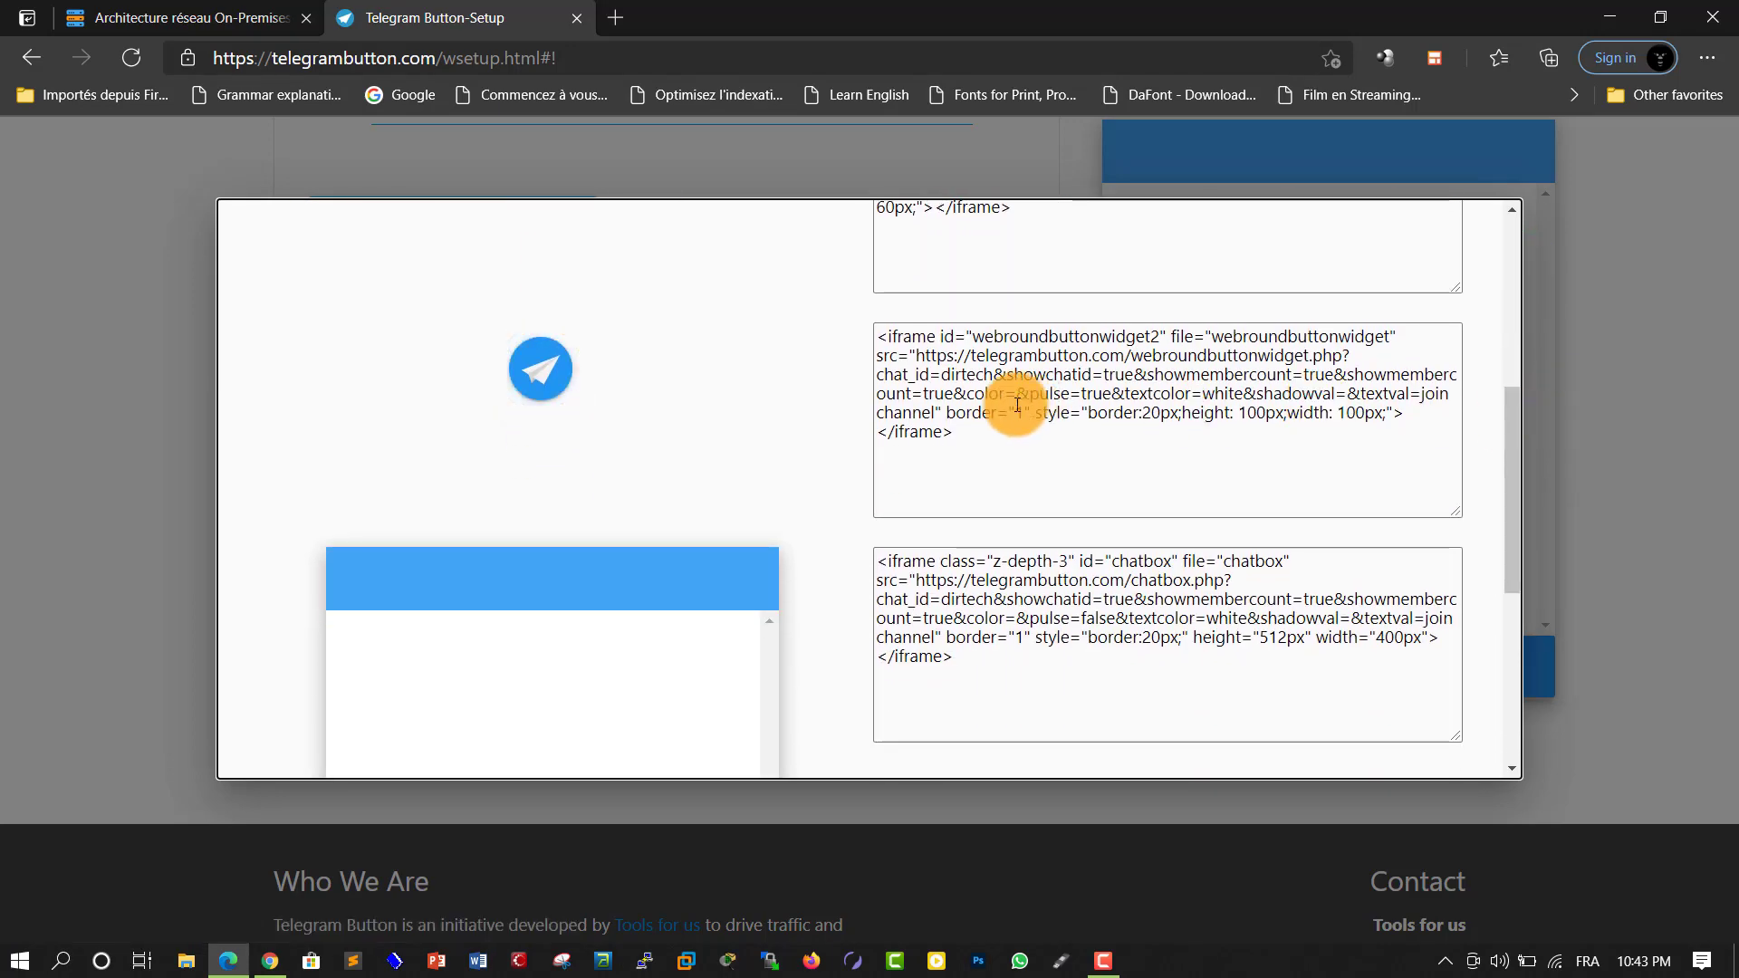
left_click_drag(882, 339, 921, 439)
right_click(965, 379)
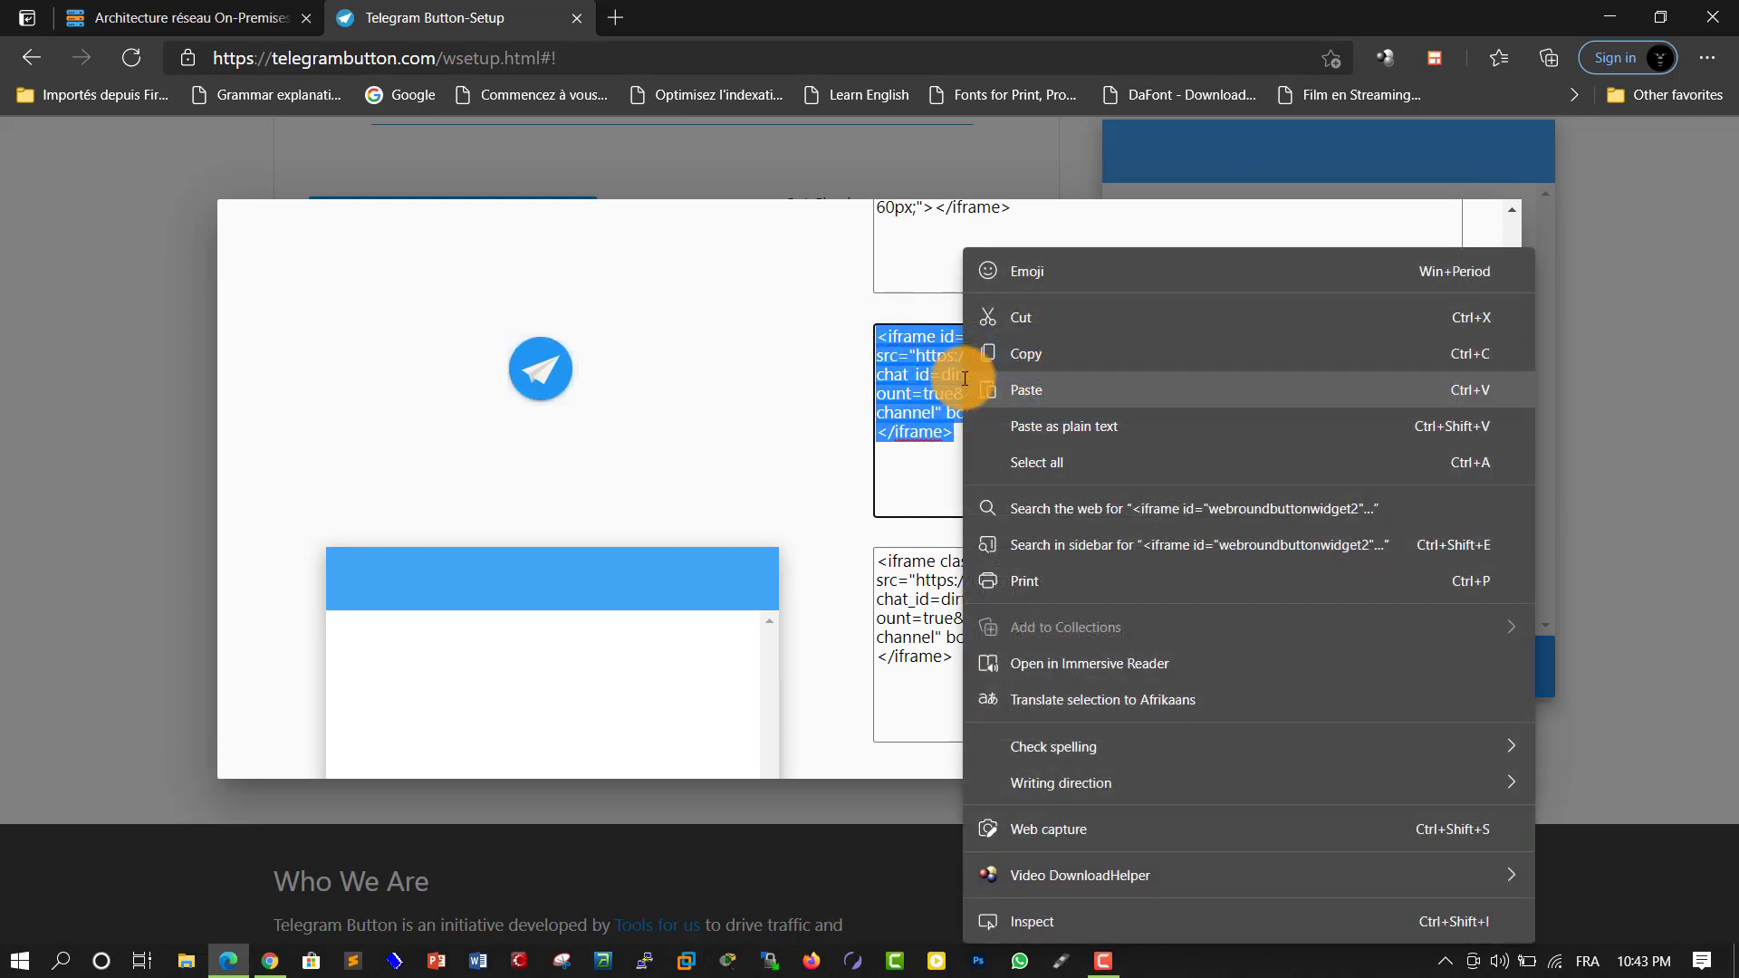
left_click(1031, 355)
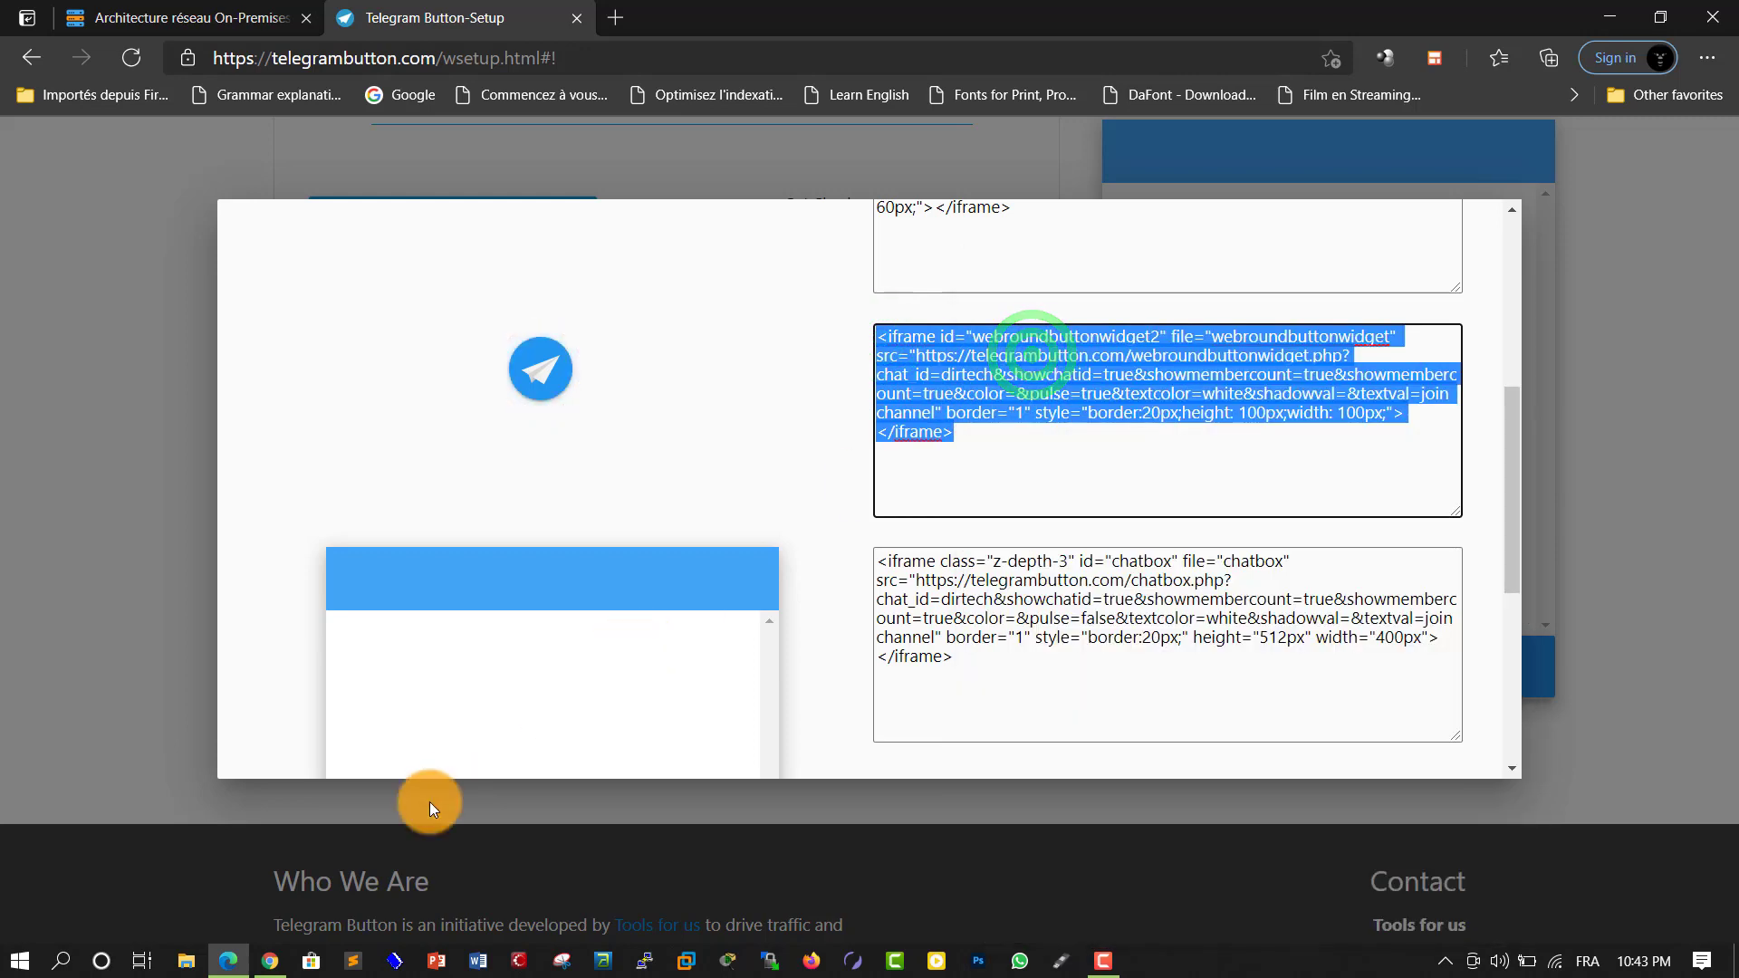
Step: Switch to WordPress in Chrome, add an HTML personnalisé widget below the Telegram one in Colonne latérale principale, paste the iframe code and save it
left_click(271, 966)
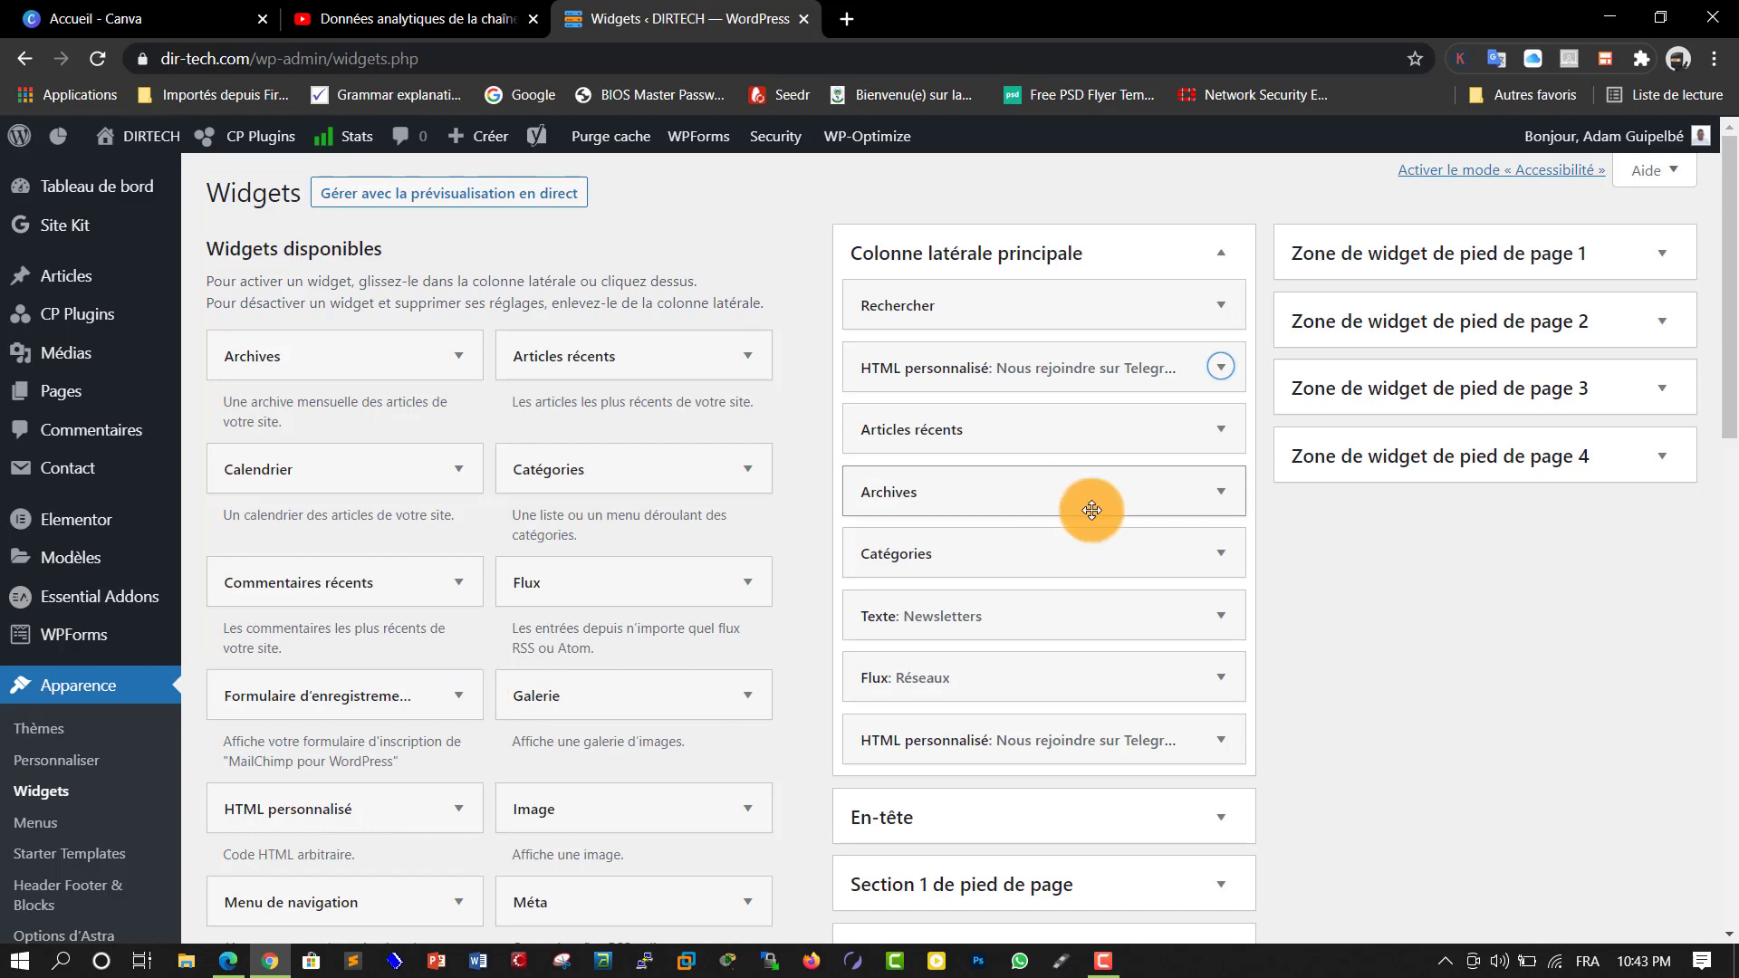
mouse_move(1732, 366)
left_mouse_down()
mouse_move(1730, 445)
mouse_move(1725, 360)
left_mouse_up()
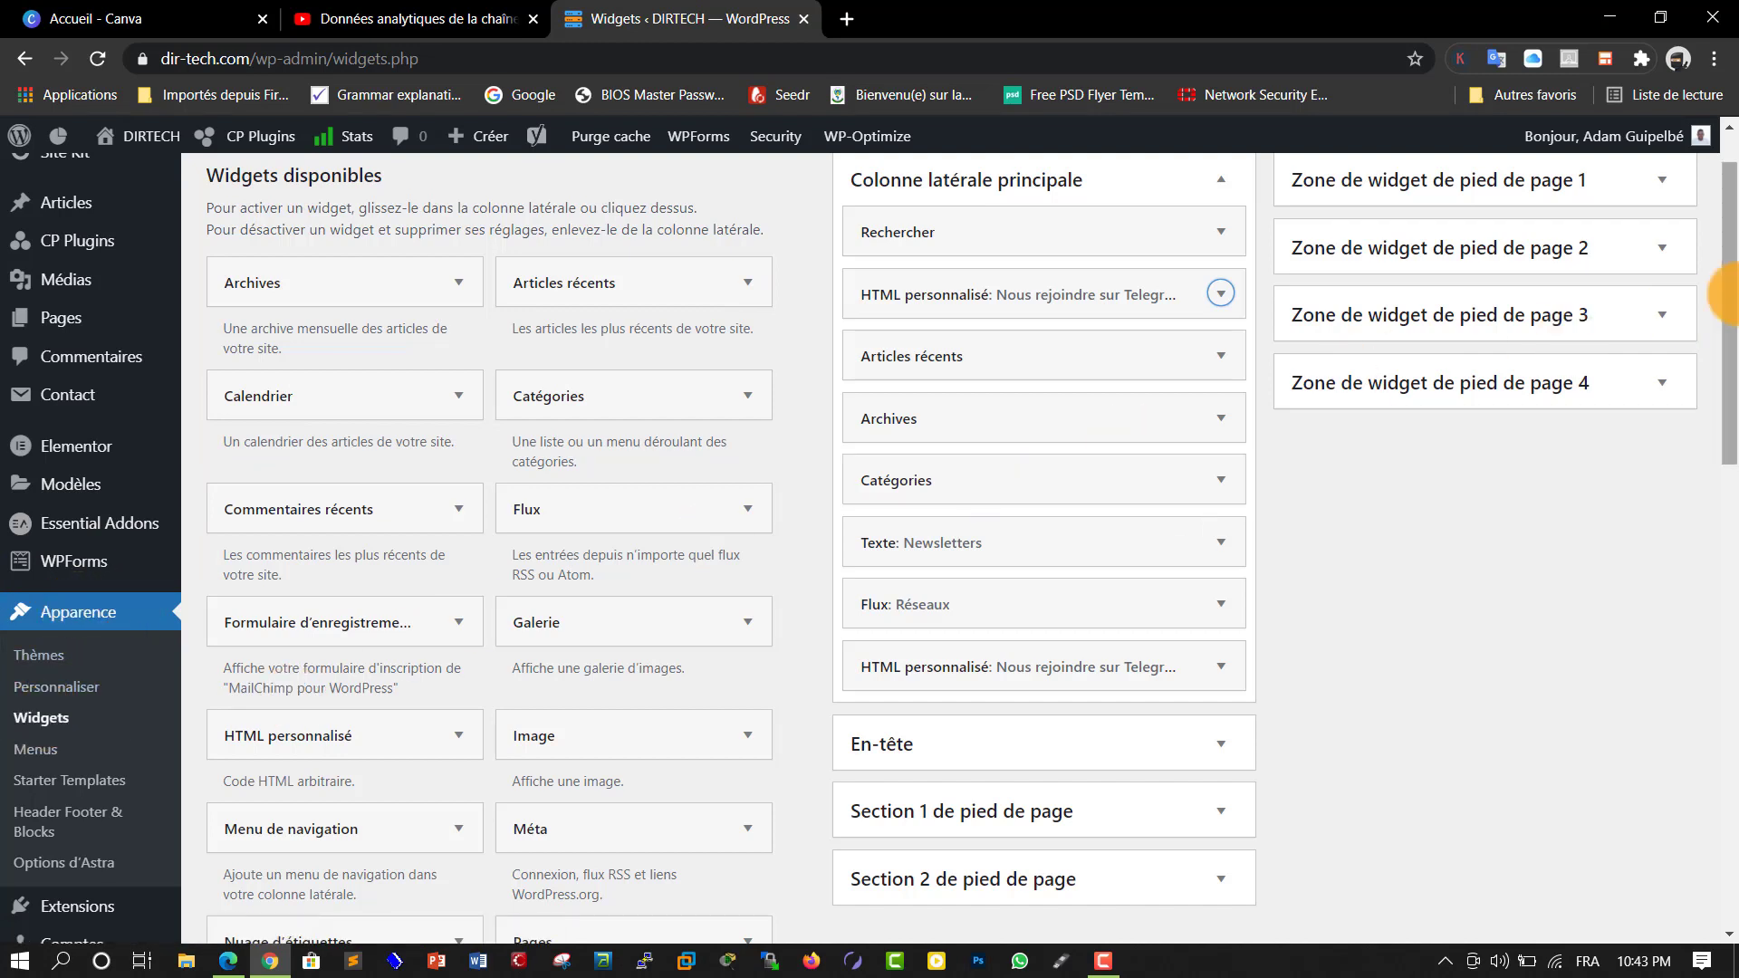
mouse_move(1730, 313)
left_mouse_down()
mouse_move(1732, 362)
mouse_move(1730, 343)
left_mouse_up()
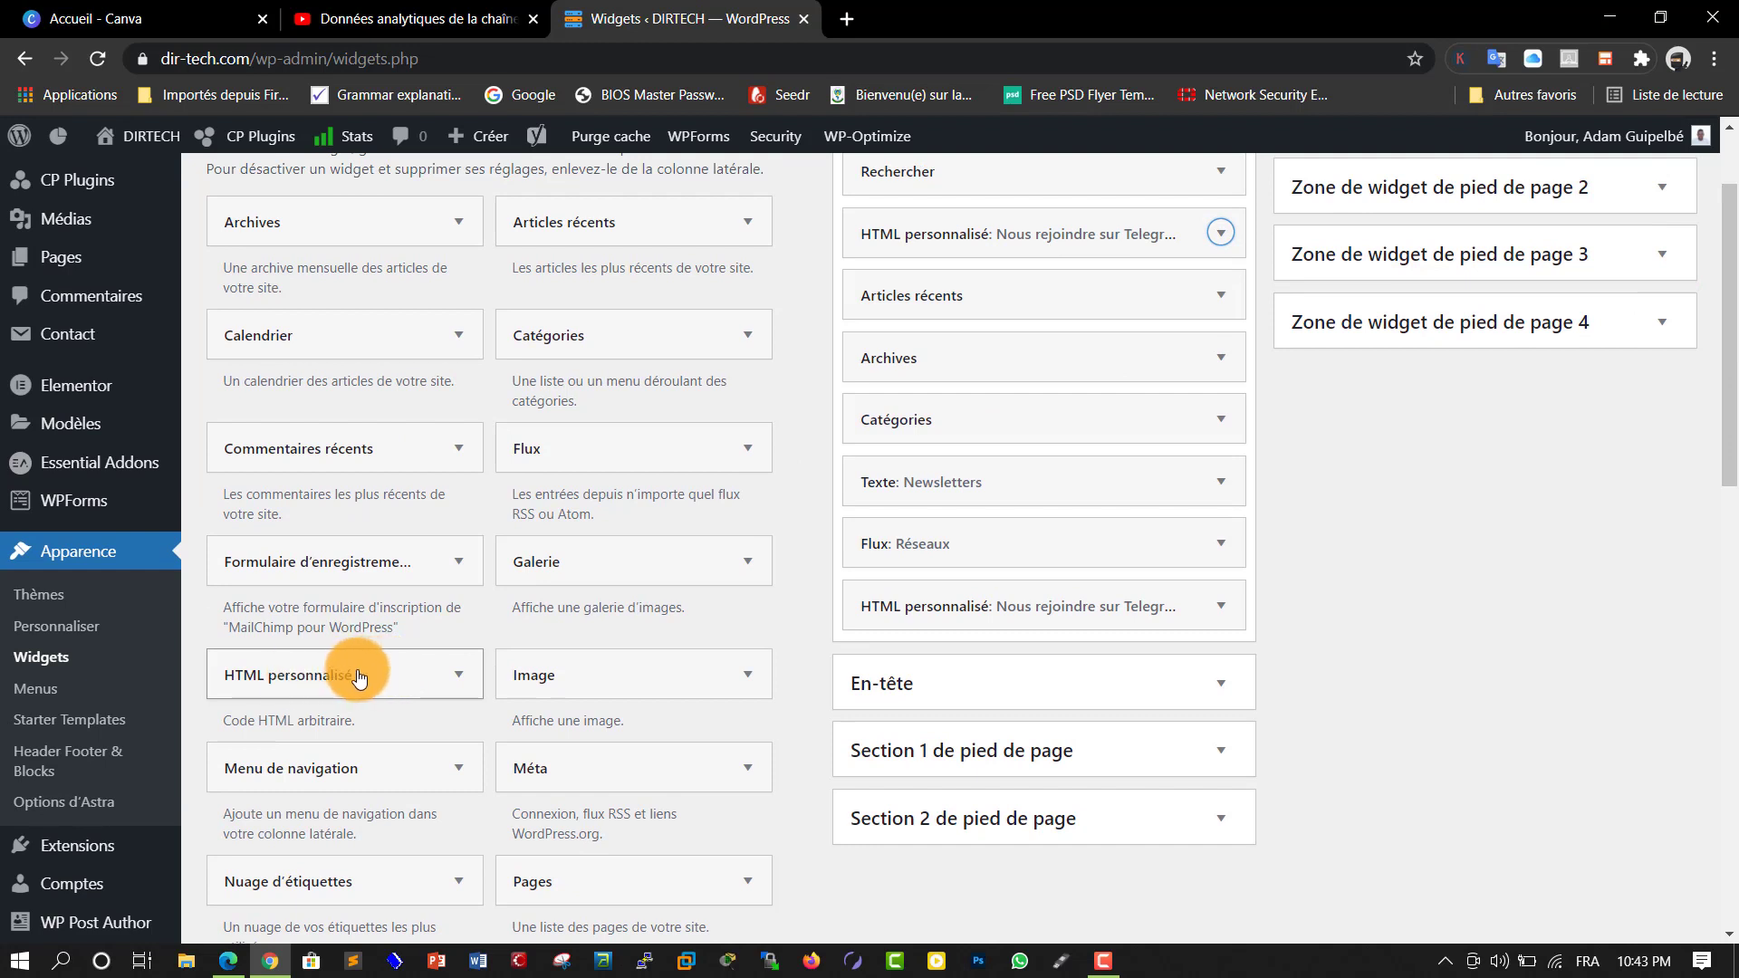
left_click_drag(362, 683, 1030, 284)
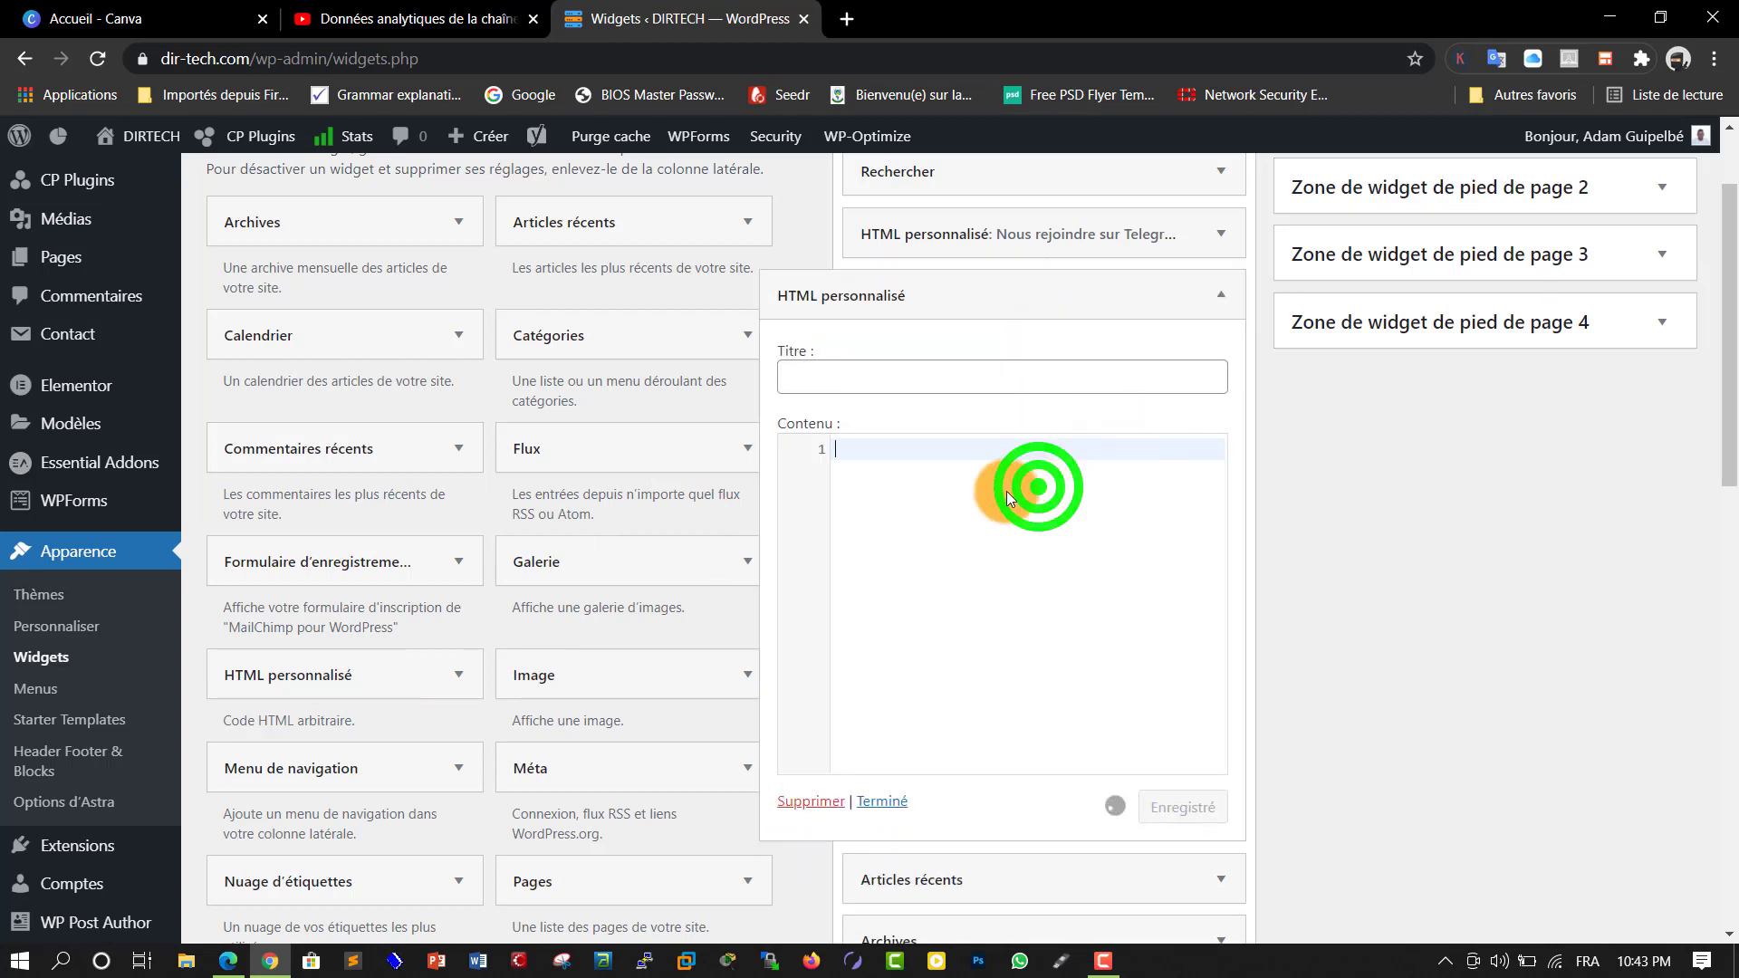
key("ctrl+v")
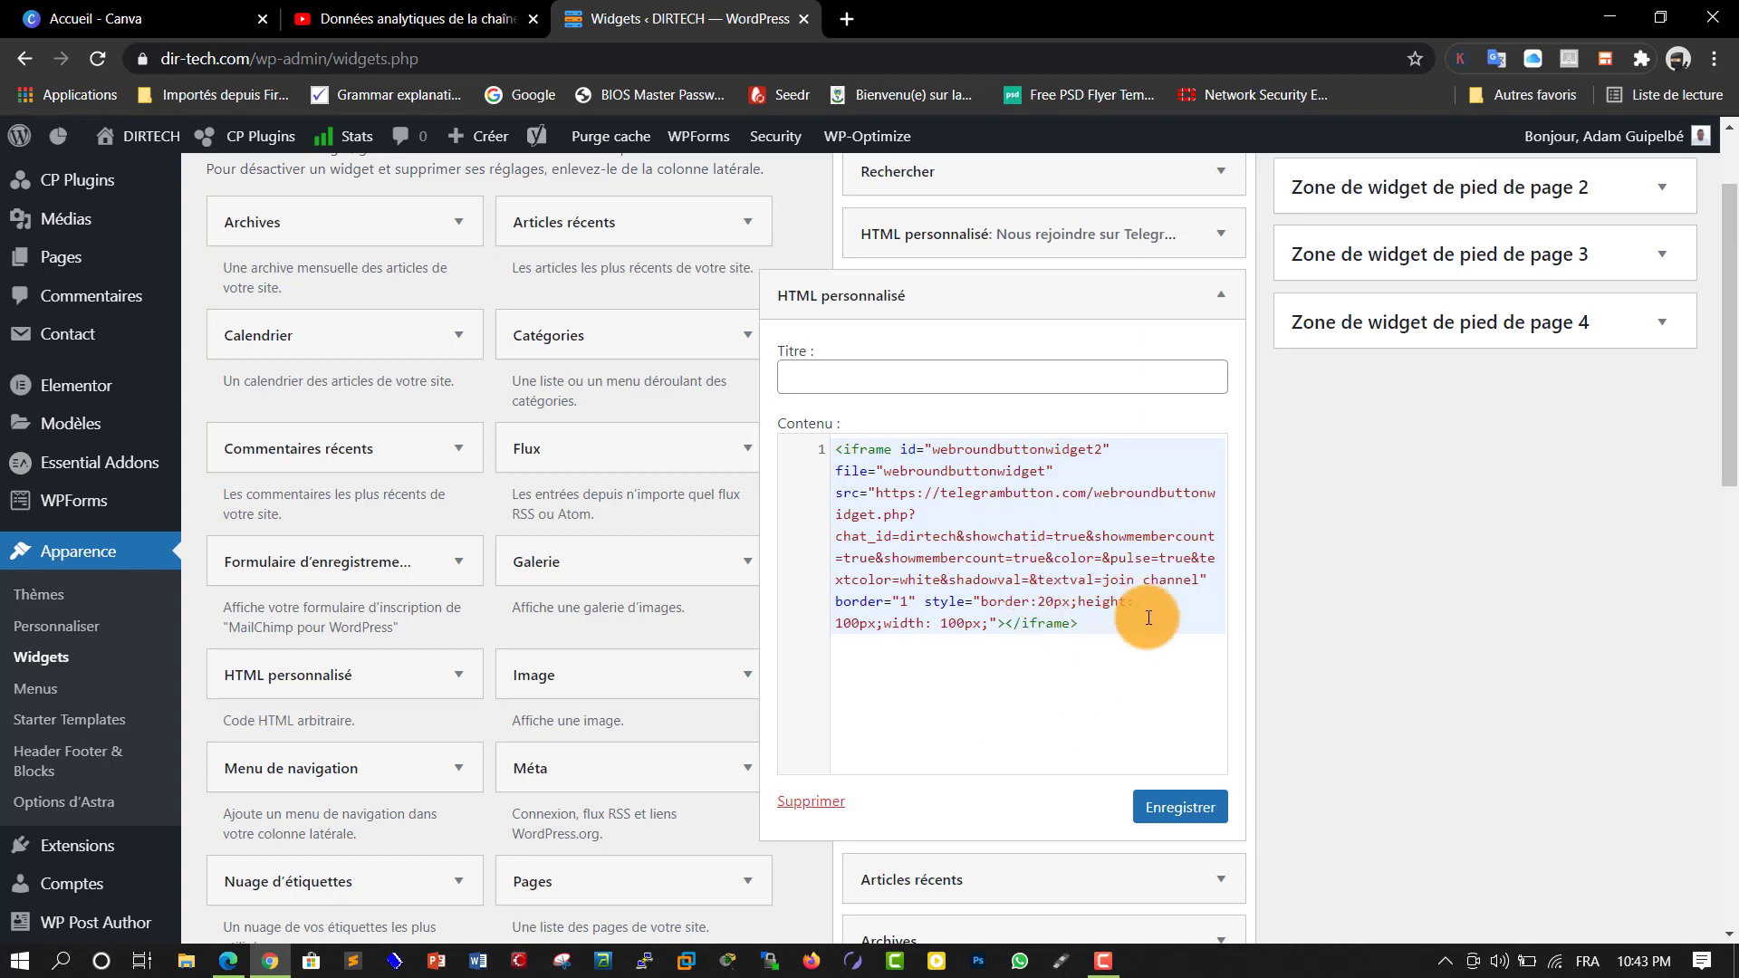
left_click(1180, 808)
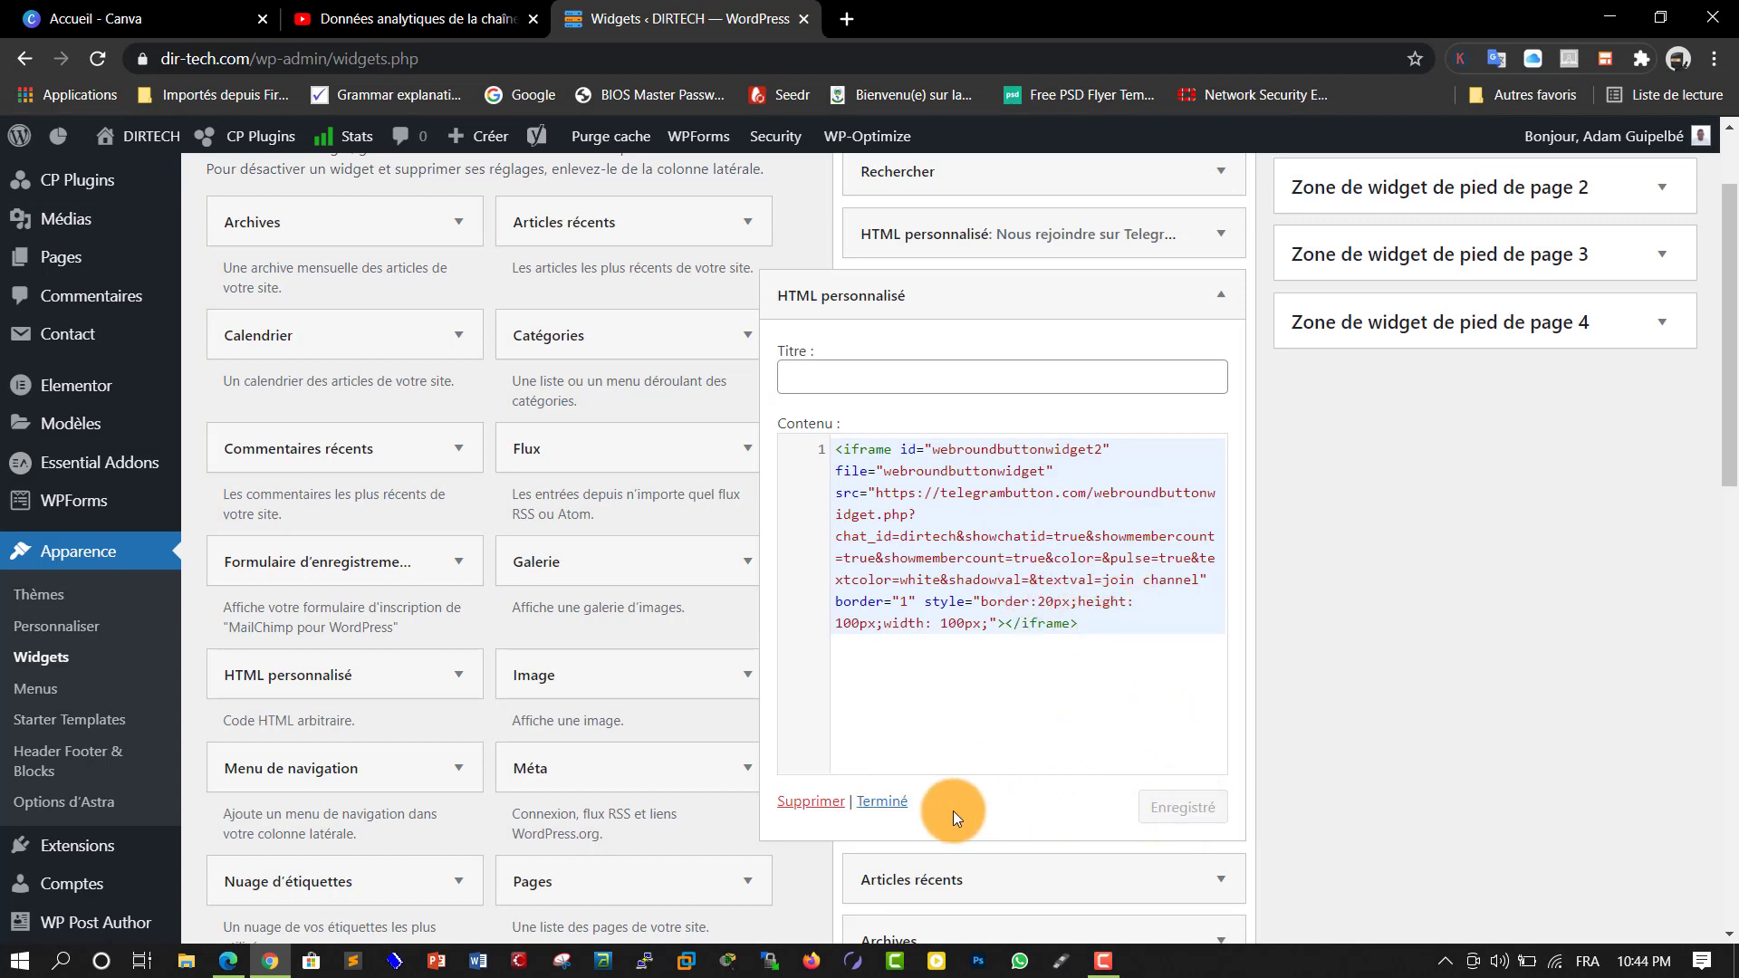
left_click(880, 802)
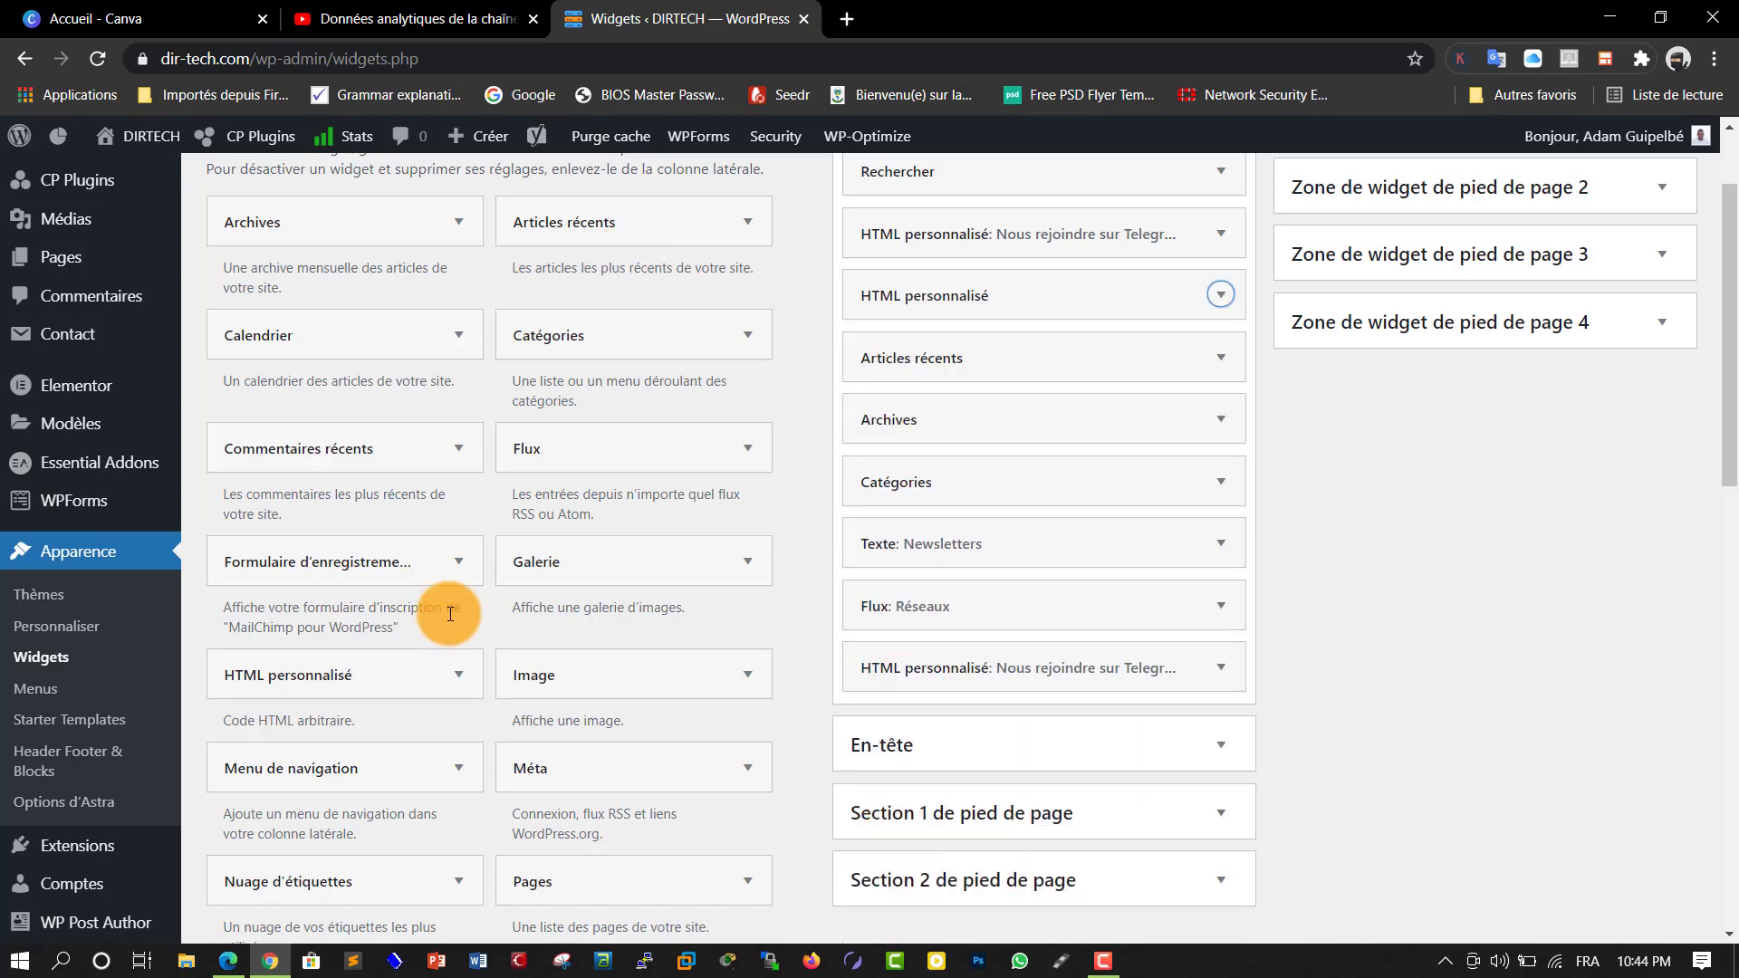
Step: Switch to the dir-tech.com article in Edge and reload it to check the new Telegram button in the sidebar
left_click(234, 962)
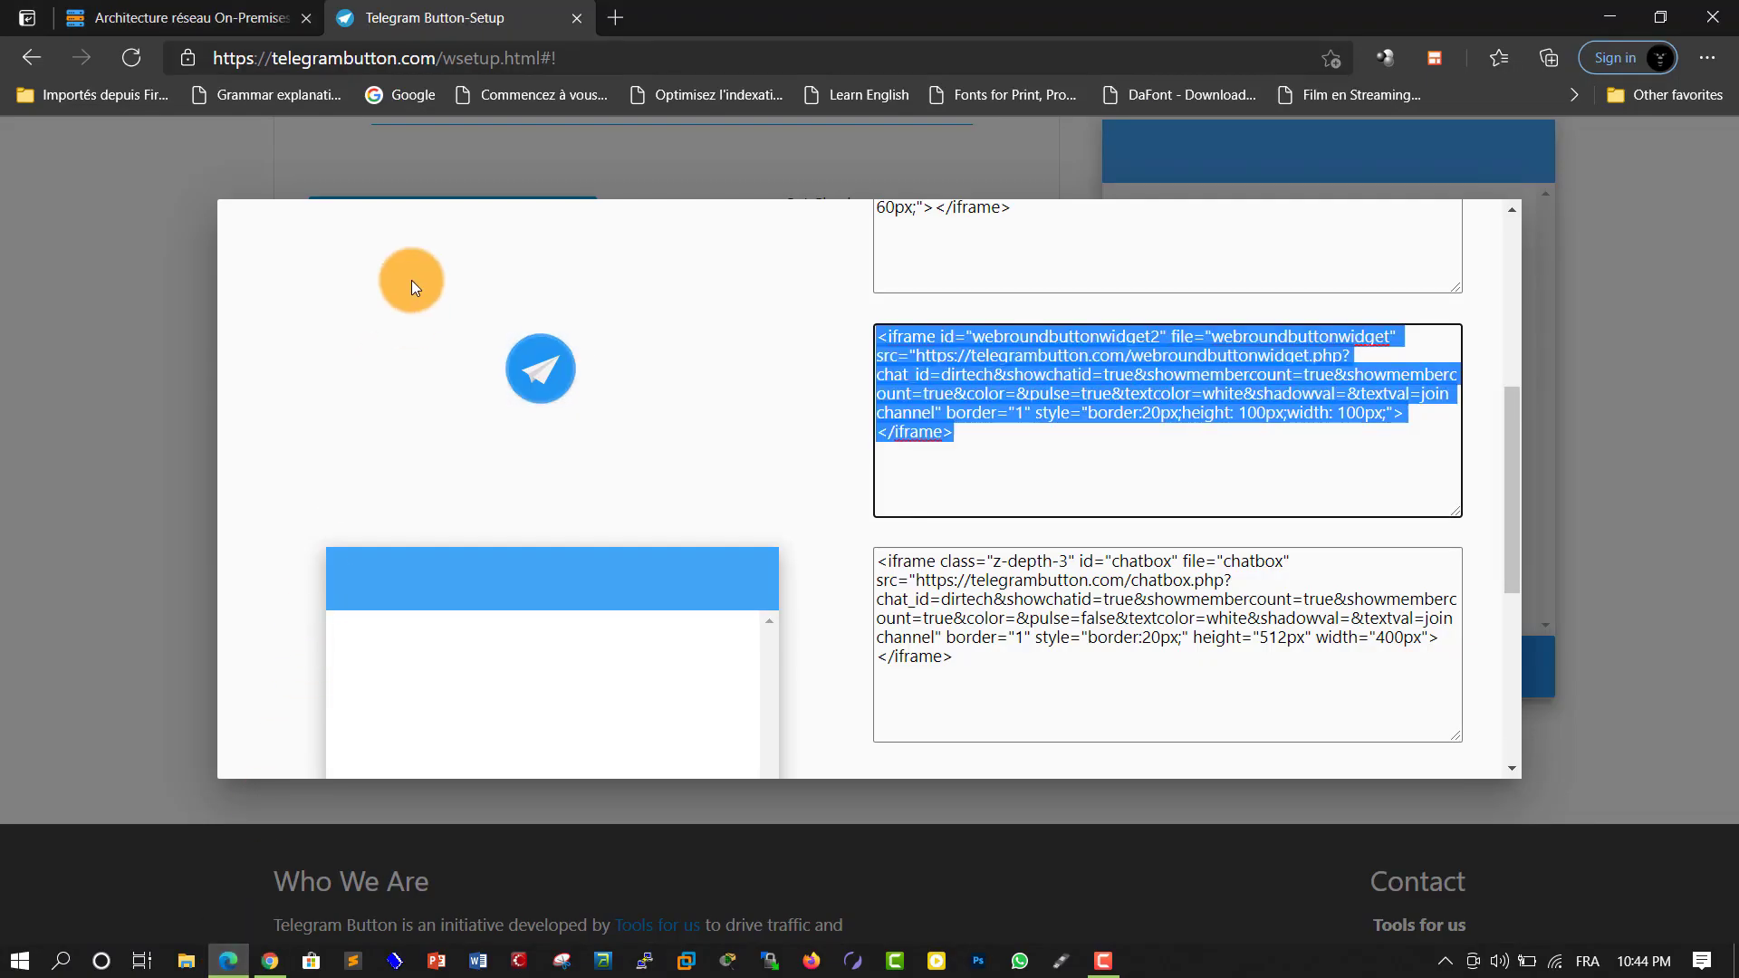
left_click(150, 18)
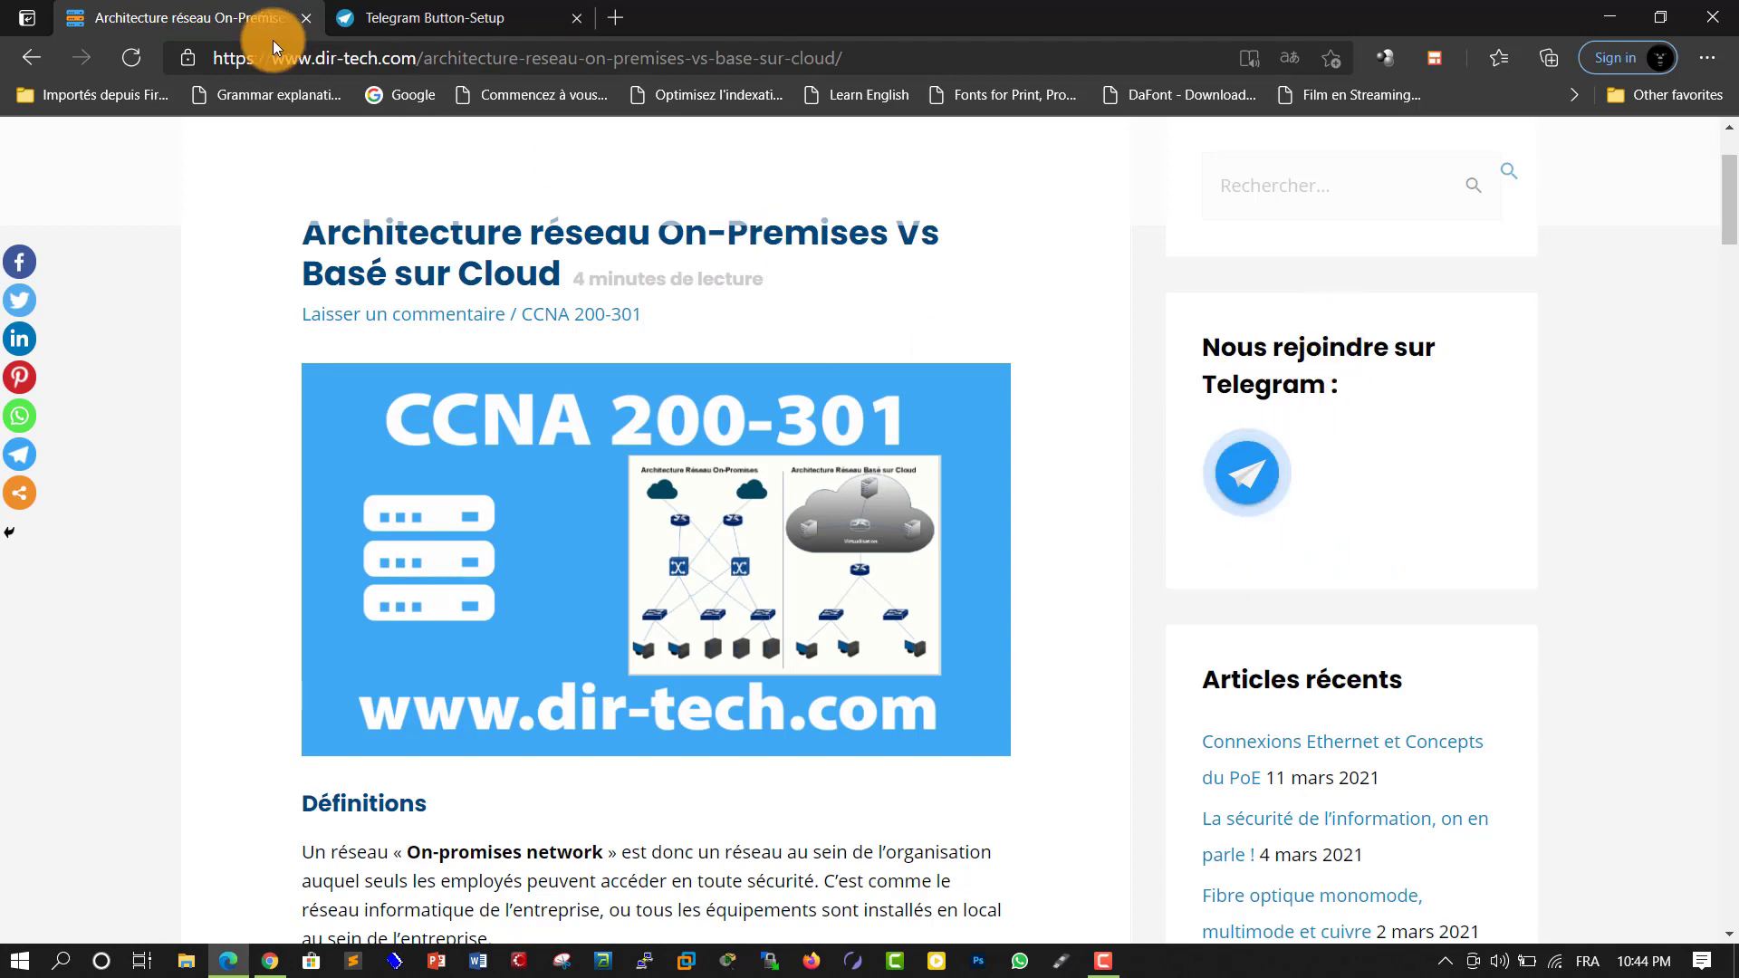
left_click(136, 57)
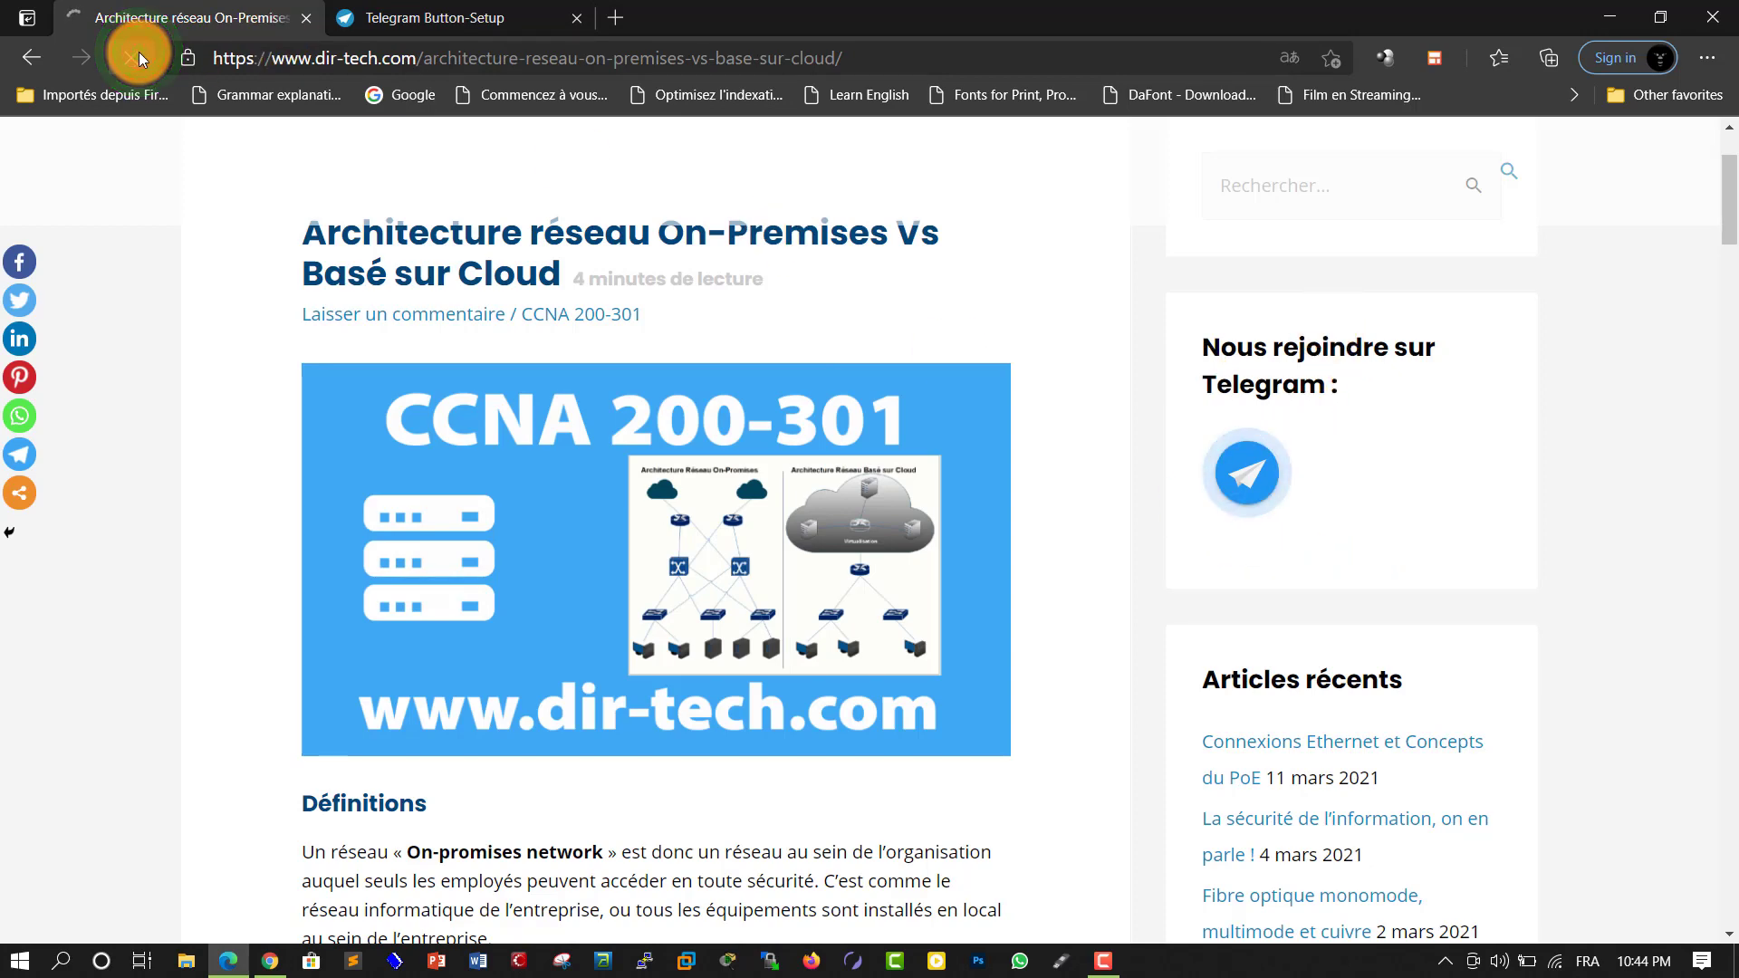
left_click_drag(1730, 196, 1730, 213)
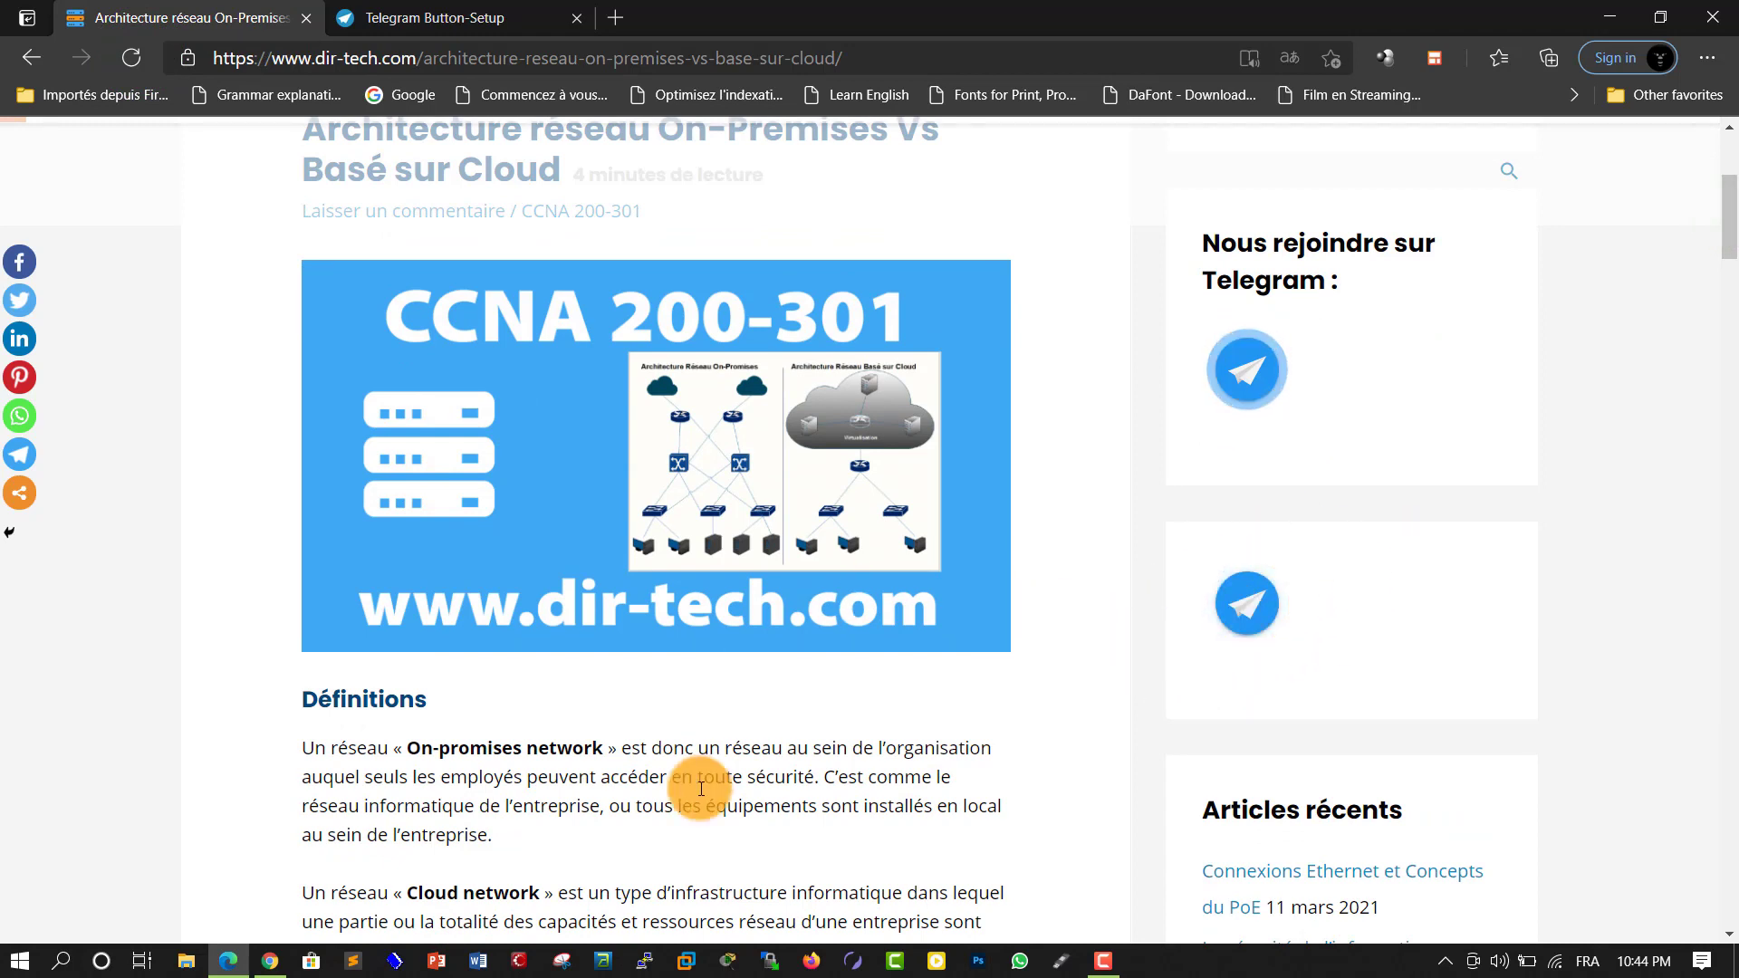
Step: Back in WordPress in Chrome, title the new HTML personnalisé widget "Test nous rejoindre sur telegram", save it and close its settings
left_click(270, 961)
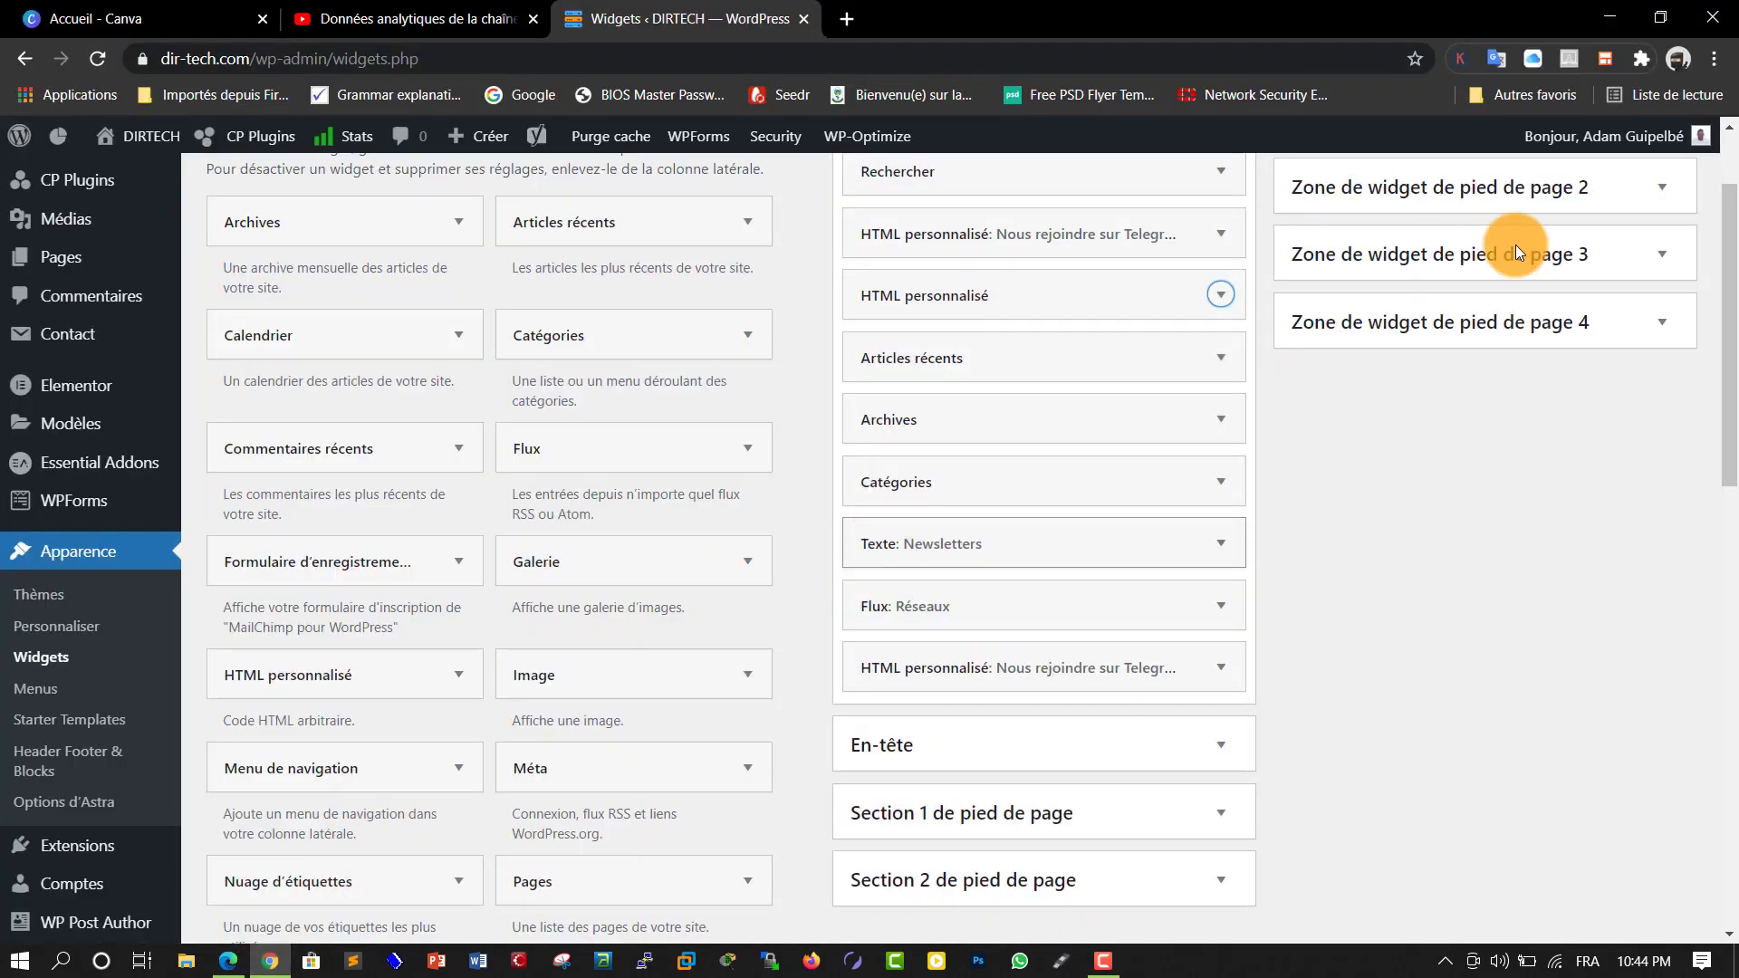
left_click_drag(1727, 252, 1735, 190)
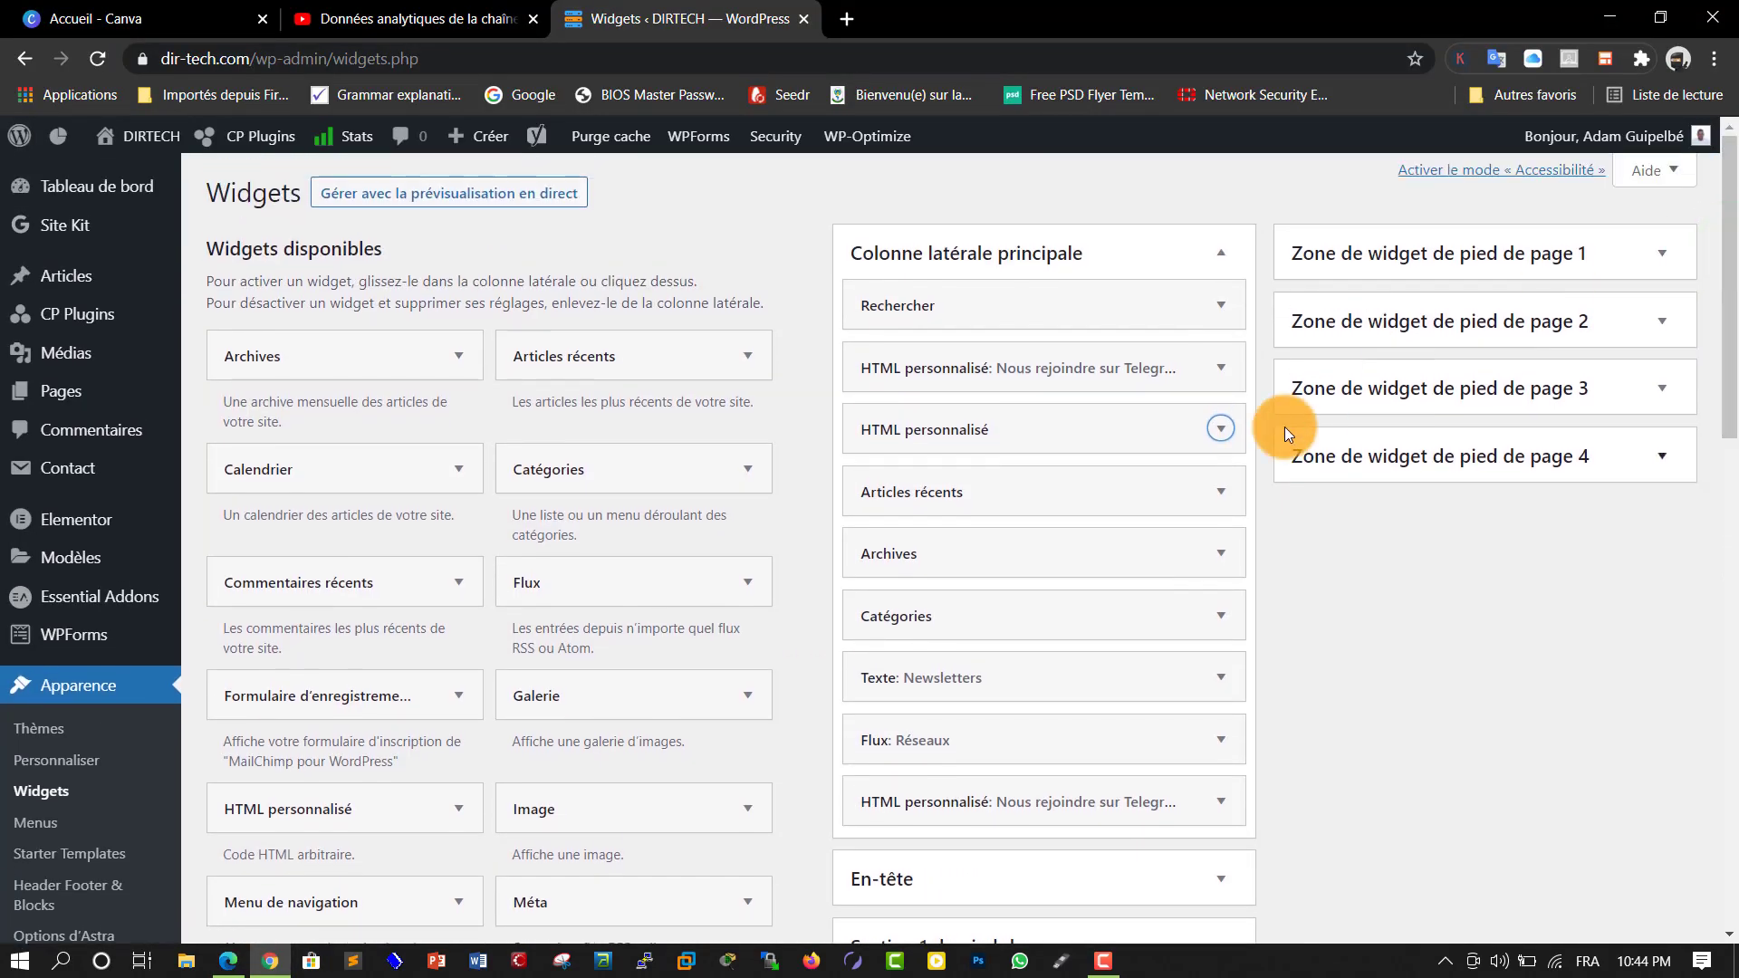
left_click(1220, 428)
left_click(961, 519)
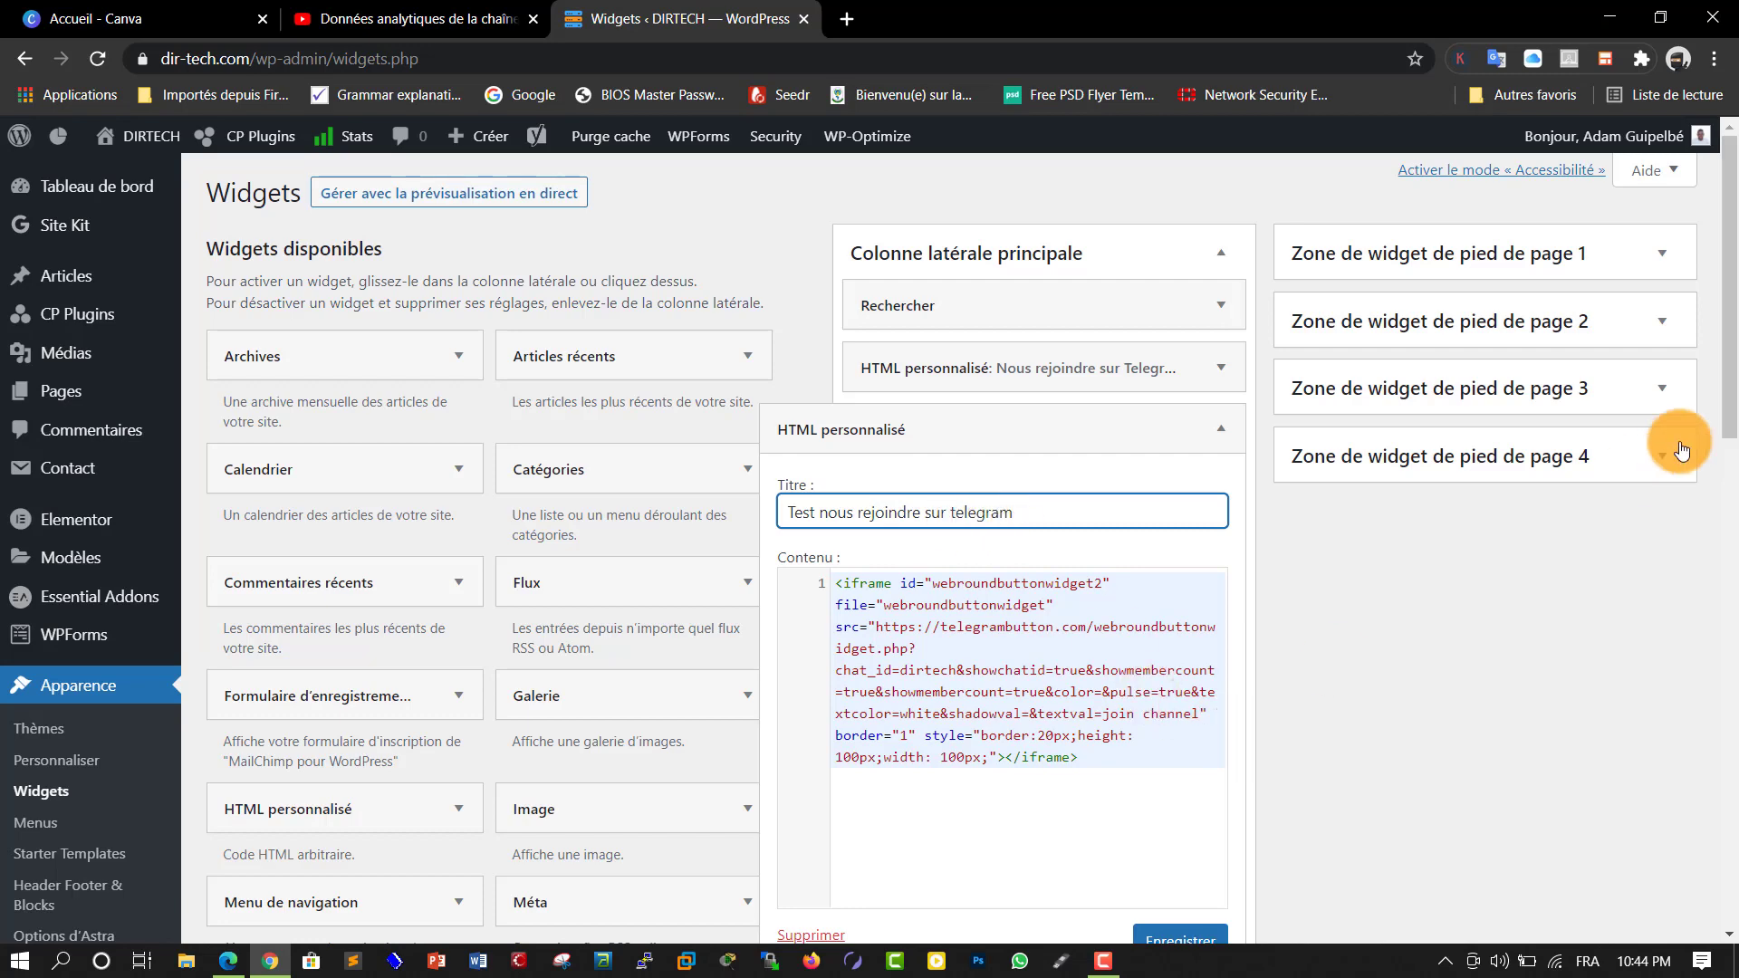
left_click_drag(1731, 394, 1735, 474)
left_click(1161, 713)
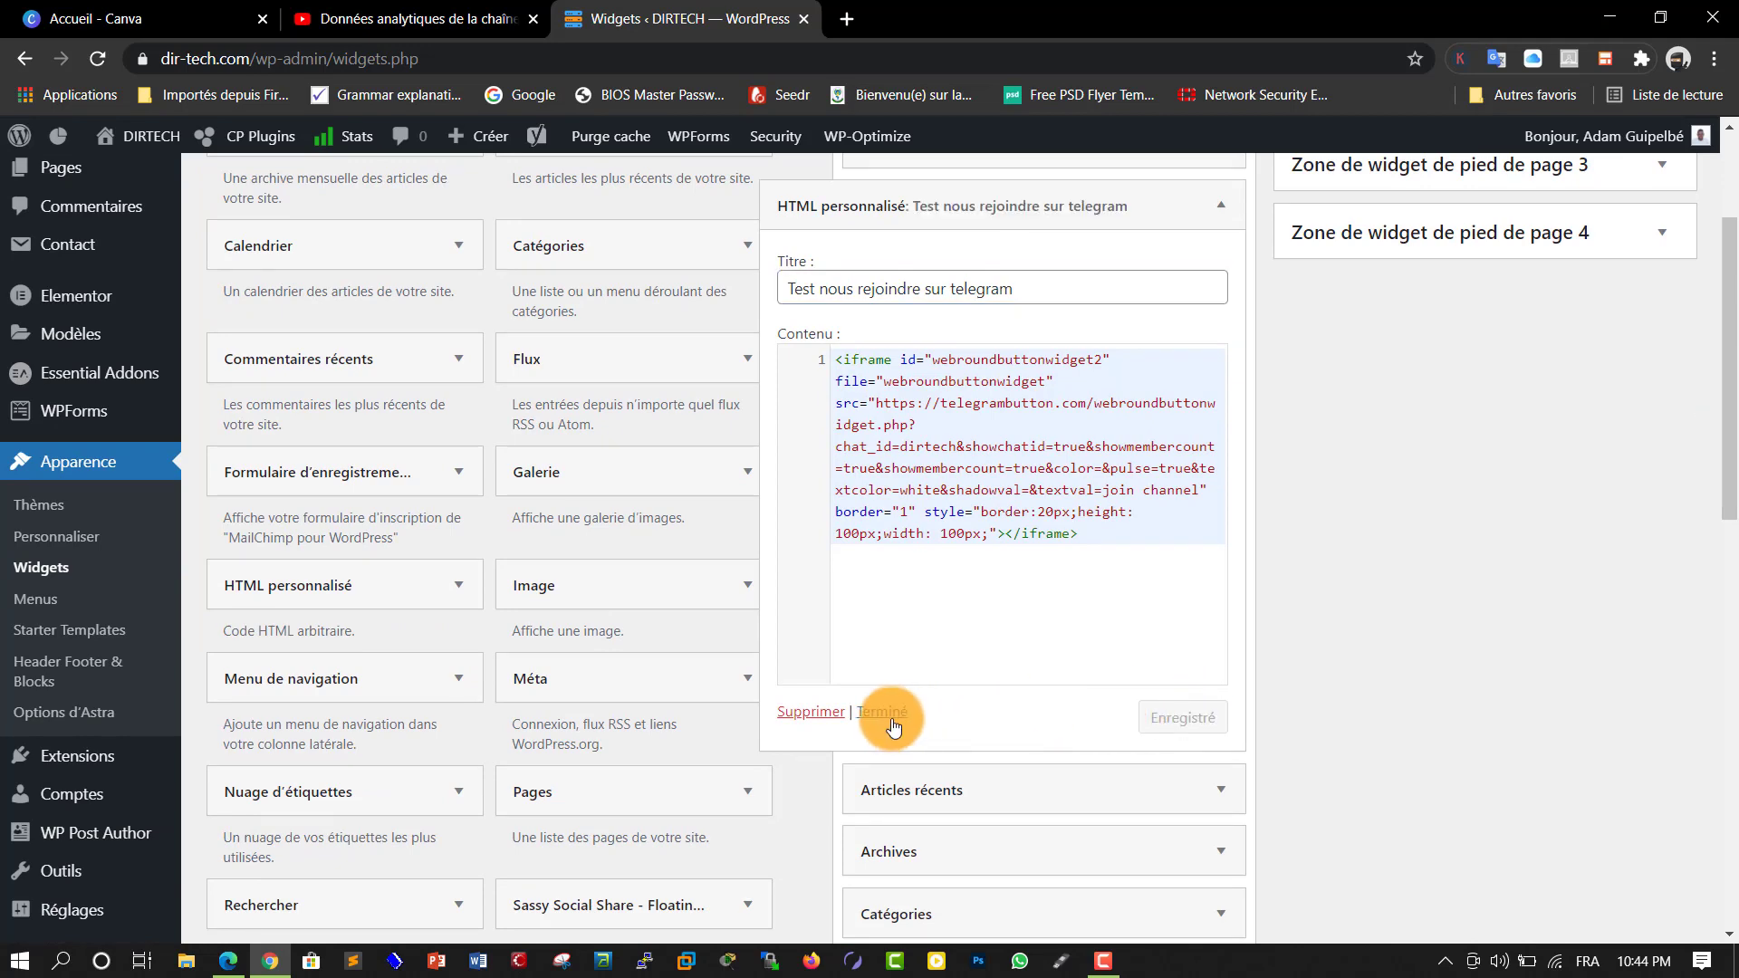
left_click(893, 722)
Step: Reload the dir-tech.com article in Edge and check the title and Telegram button of the new sidebar widget
left_click(228, 961)
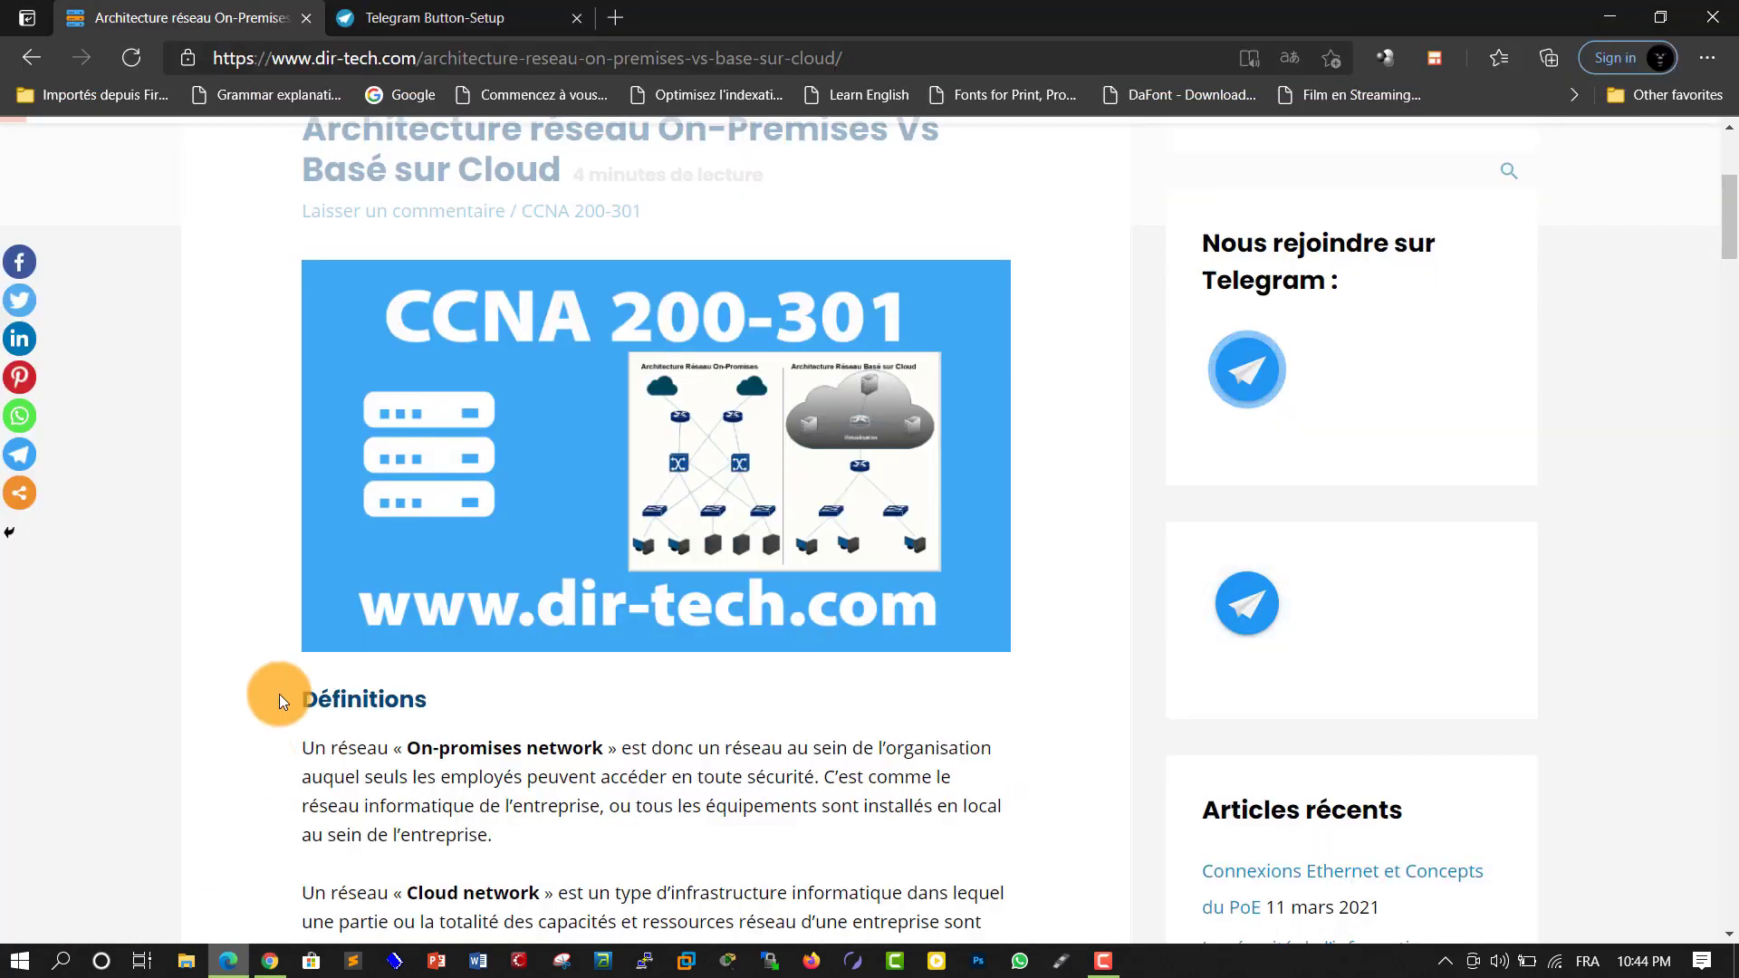
left_click(122, 58)
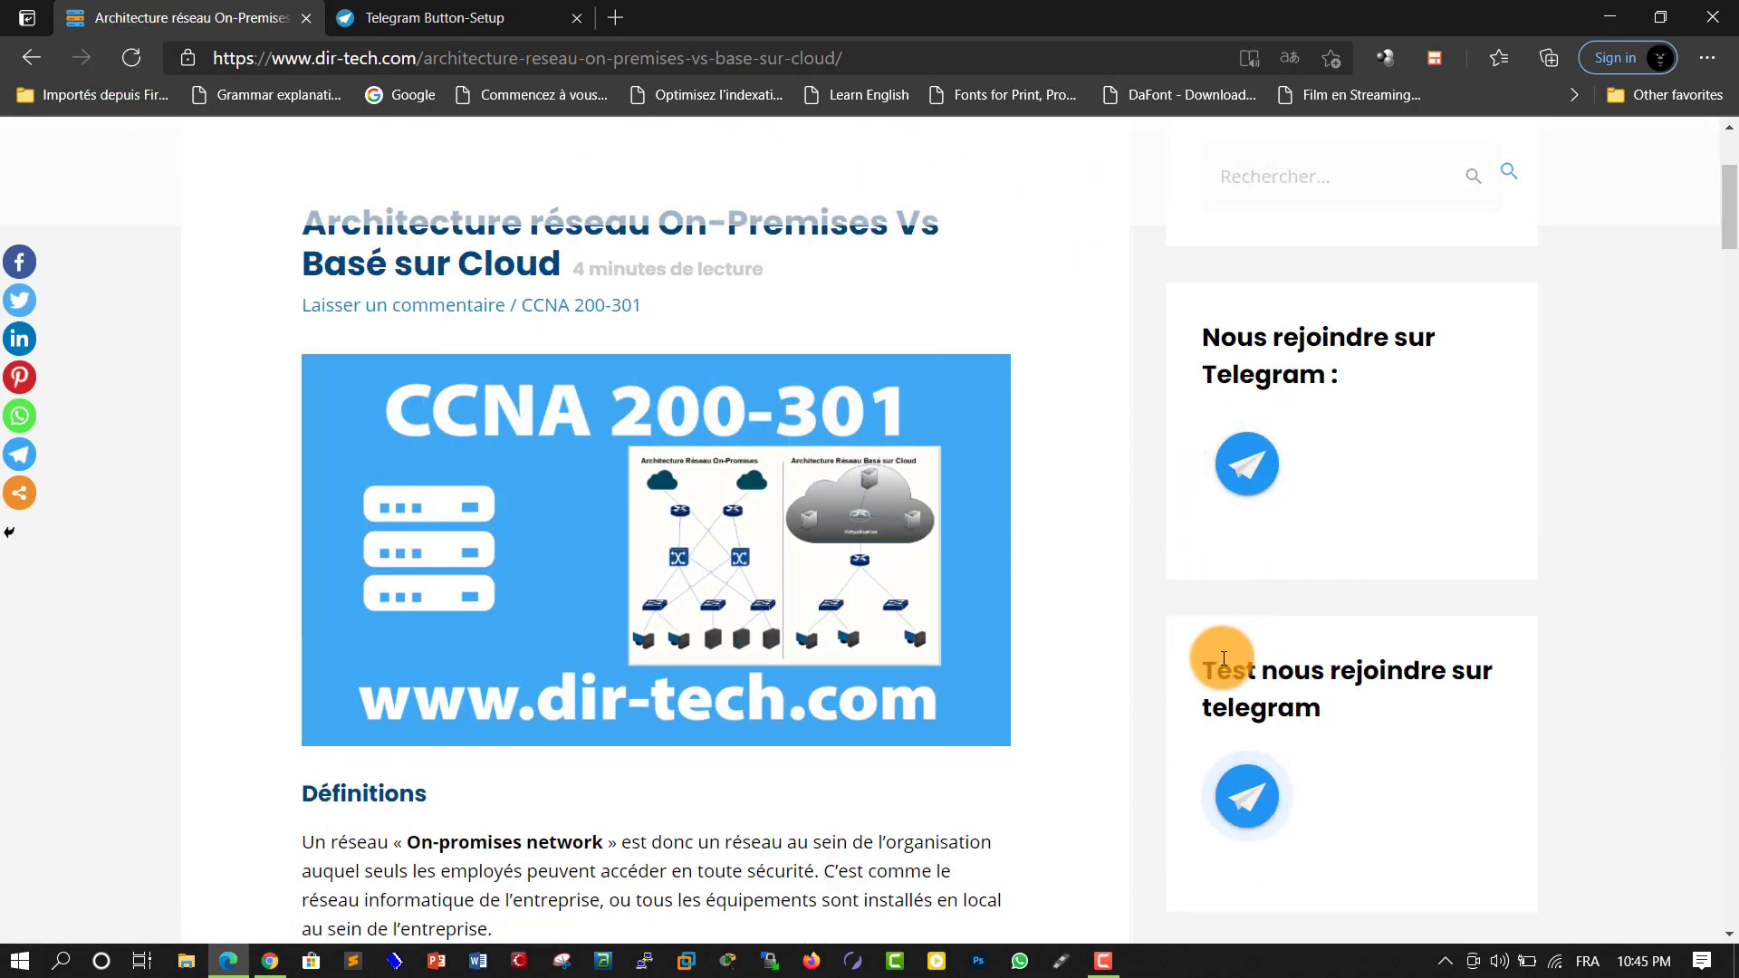
left_click_drag(1205, 667, 1322, 700)
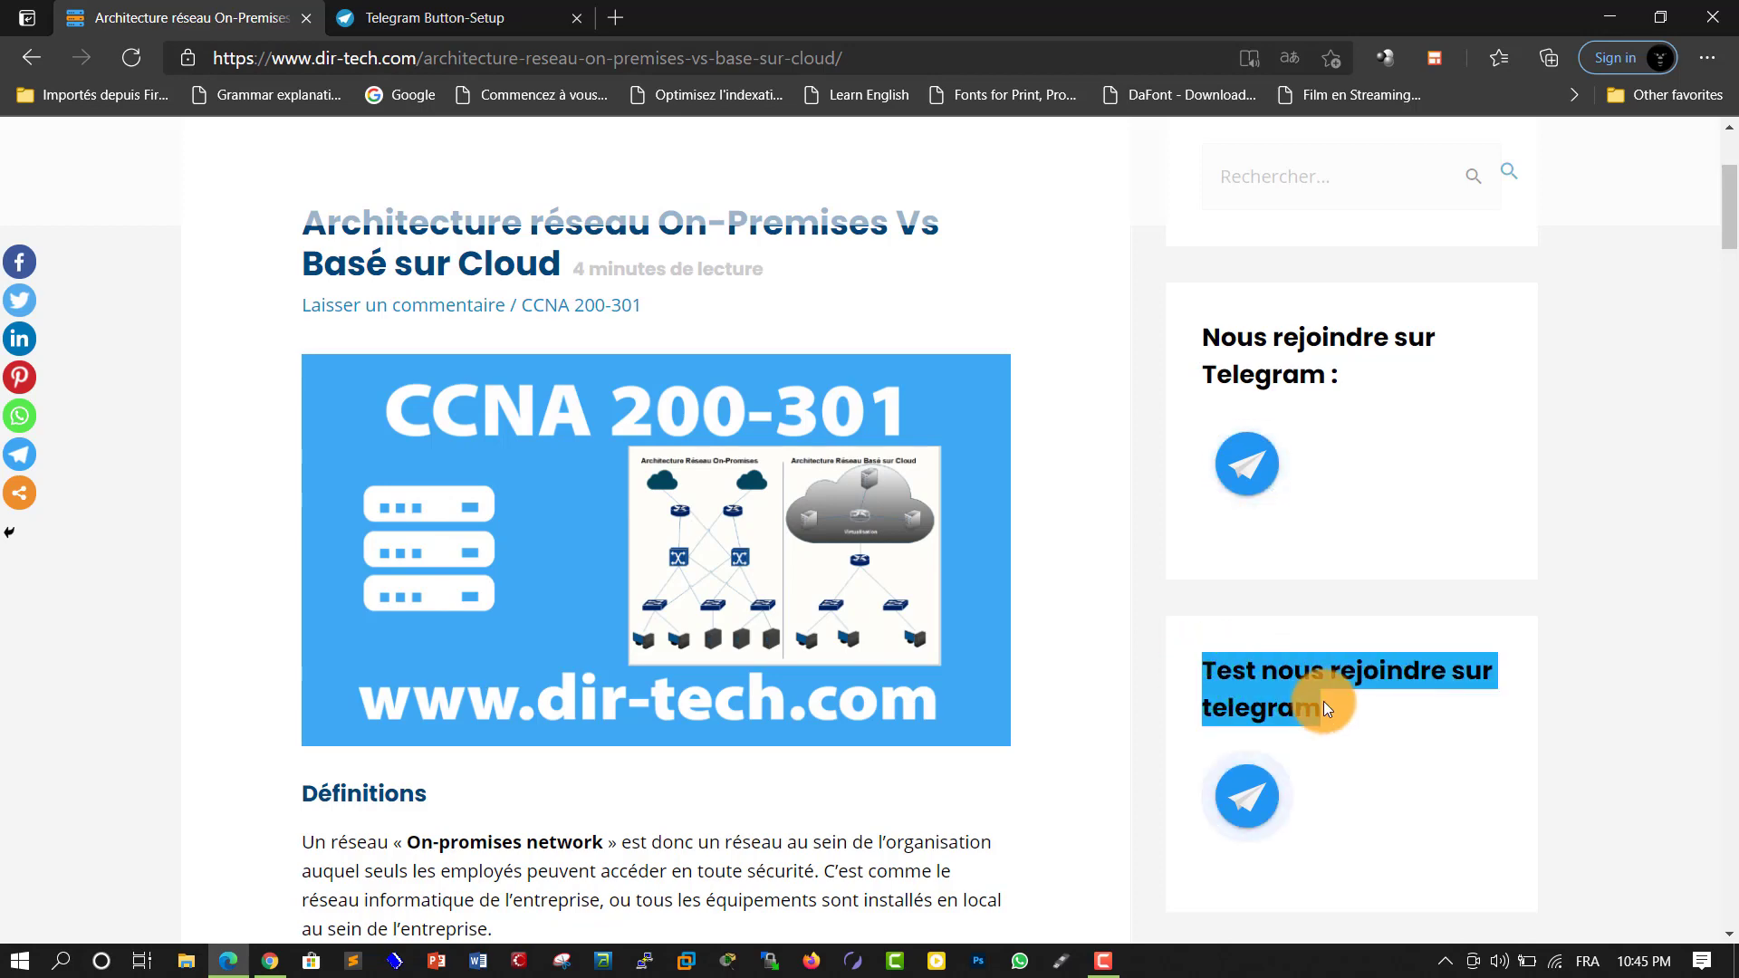
scroll(1672, 467, "down", 3)
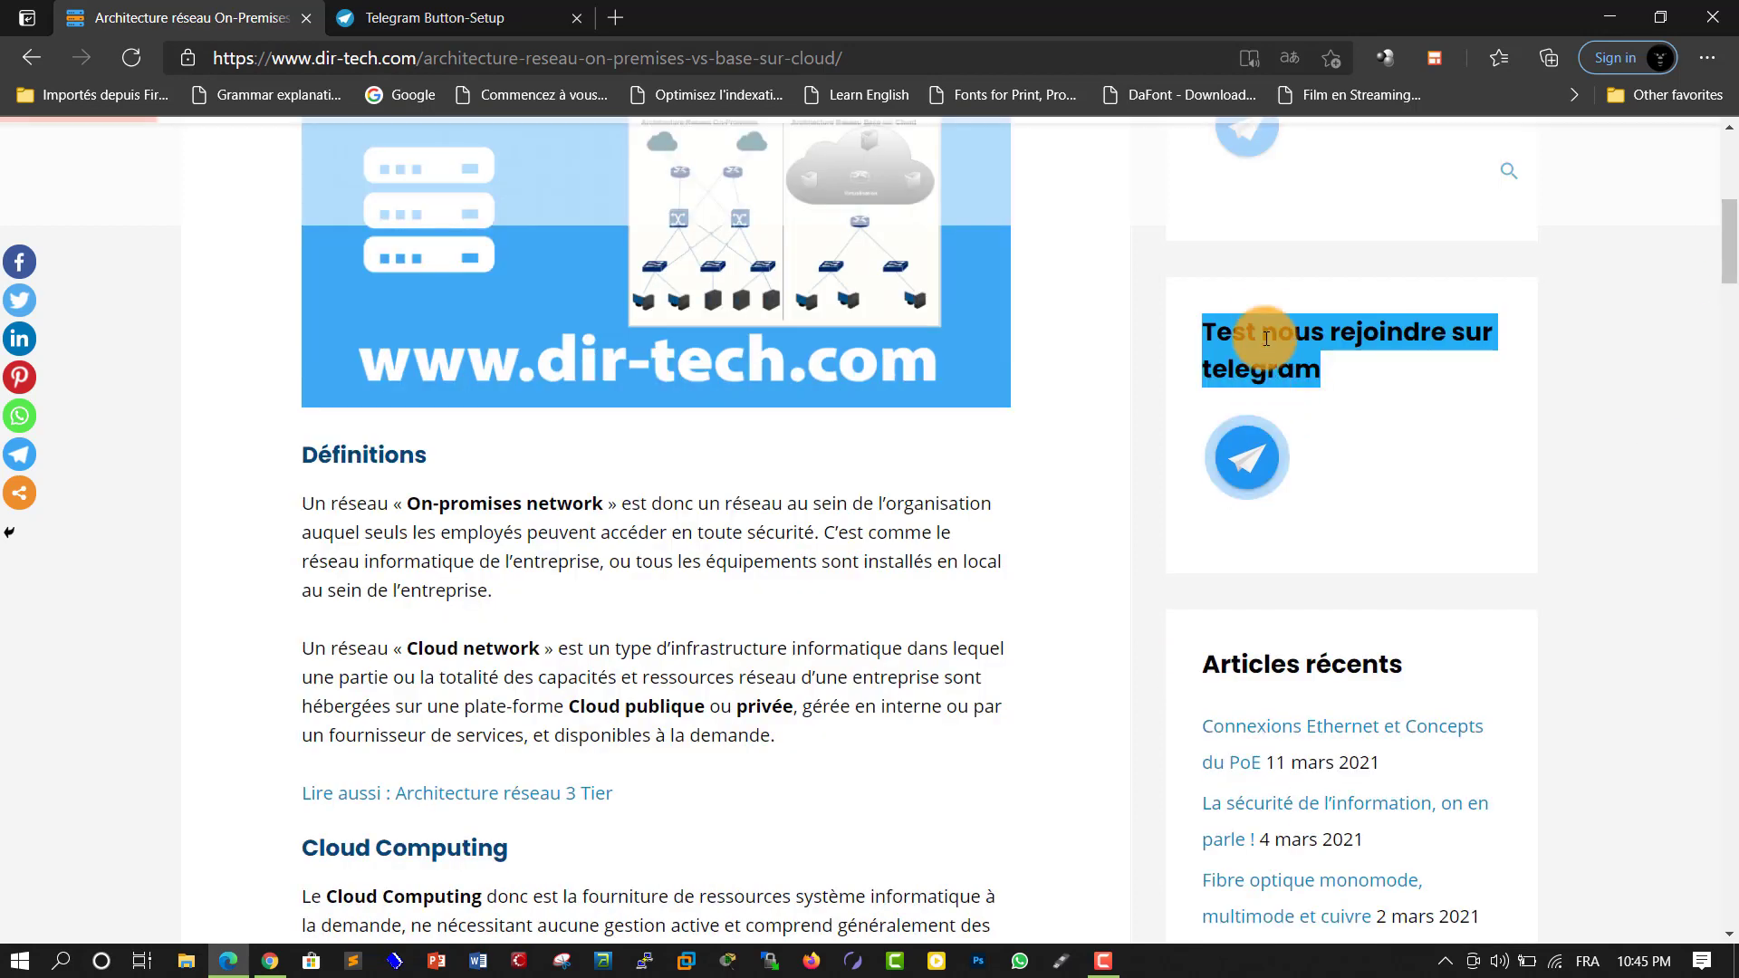
left_click(1185, 326)
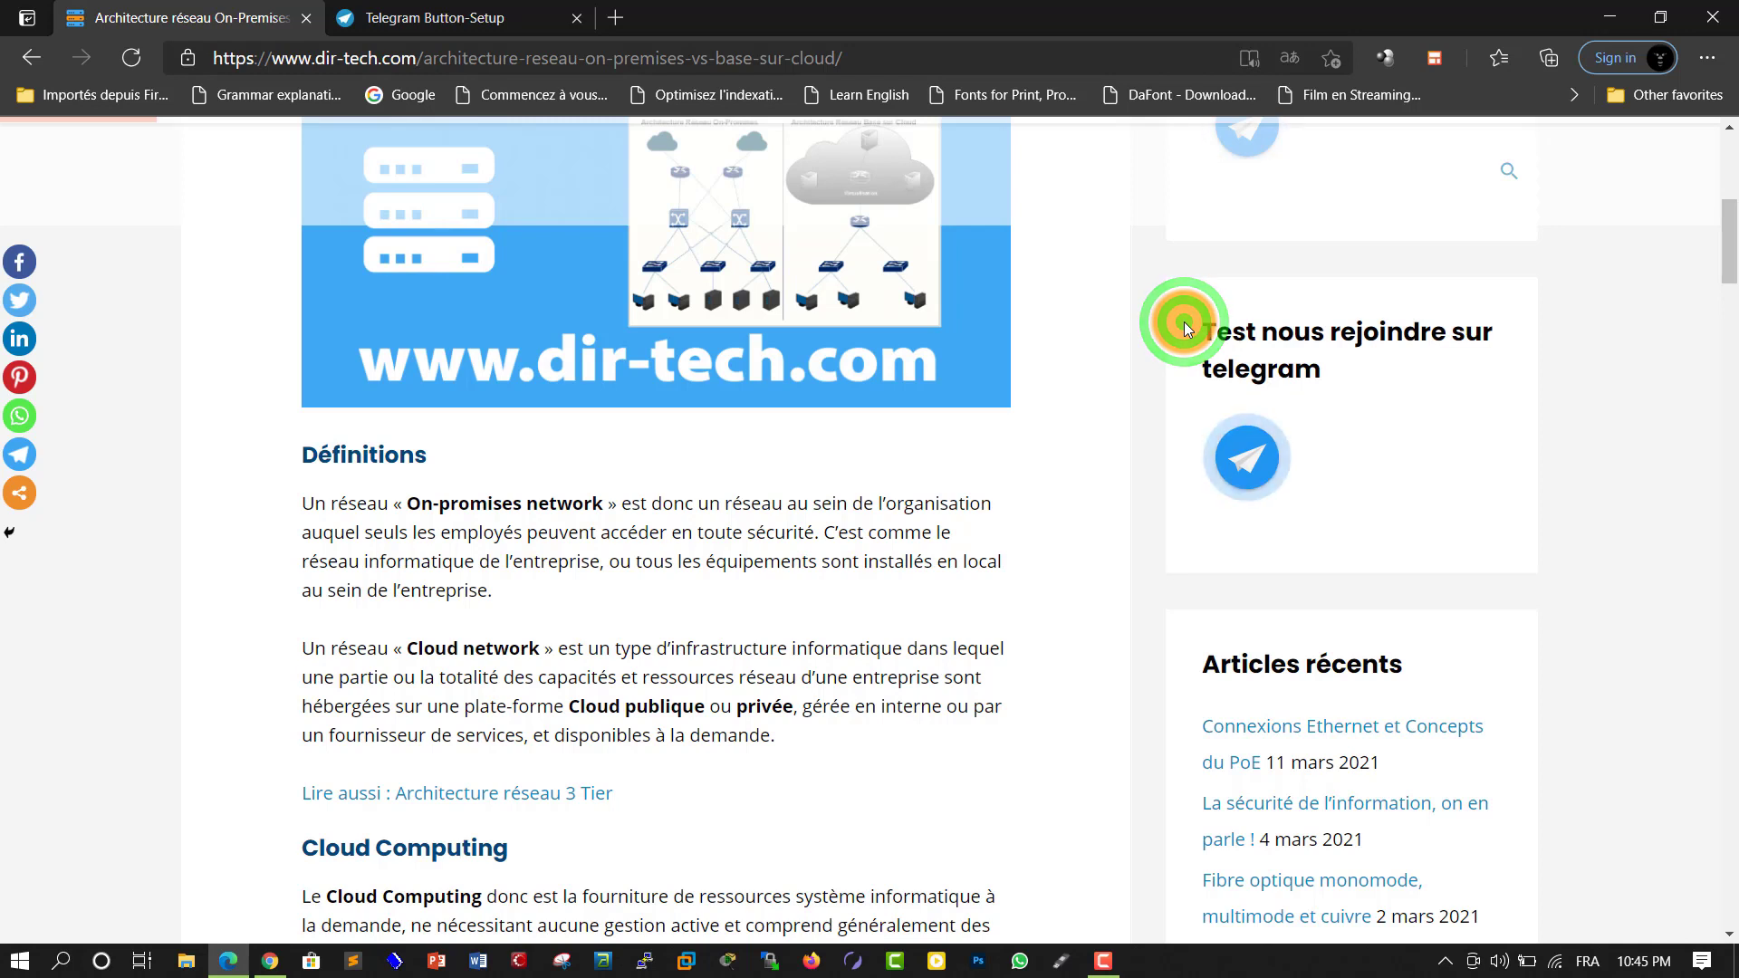